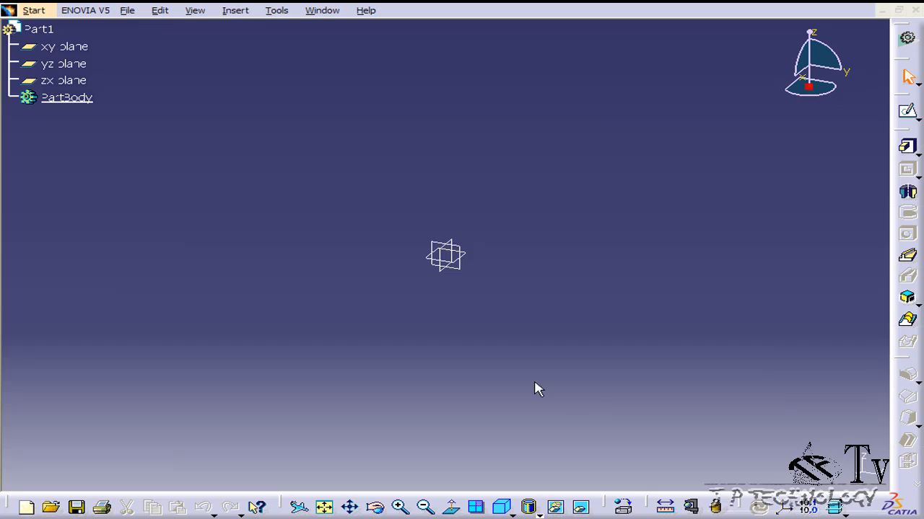
Start a sketch on the yz plane and draw a rectangle about 63 mm by 47 mm around the origin
click(66, 64)
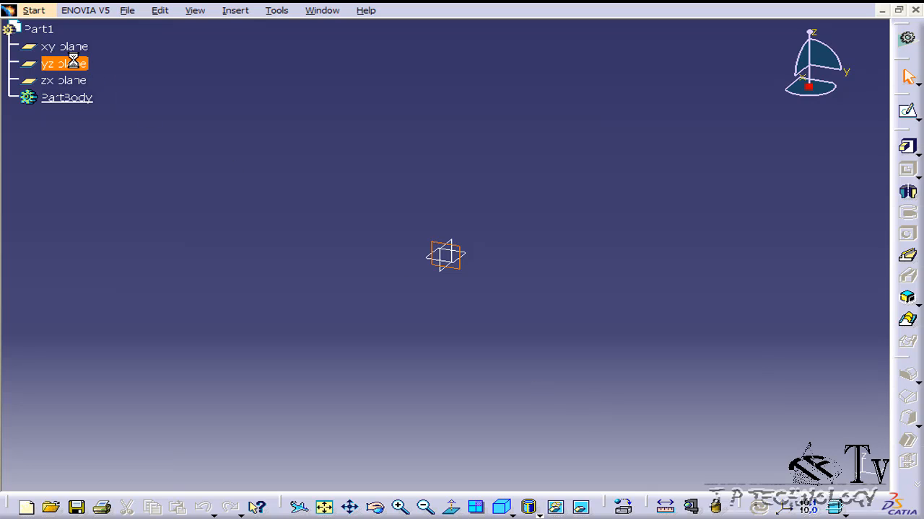
click(903, 114)
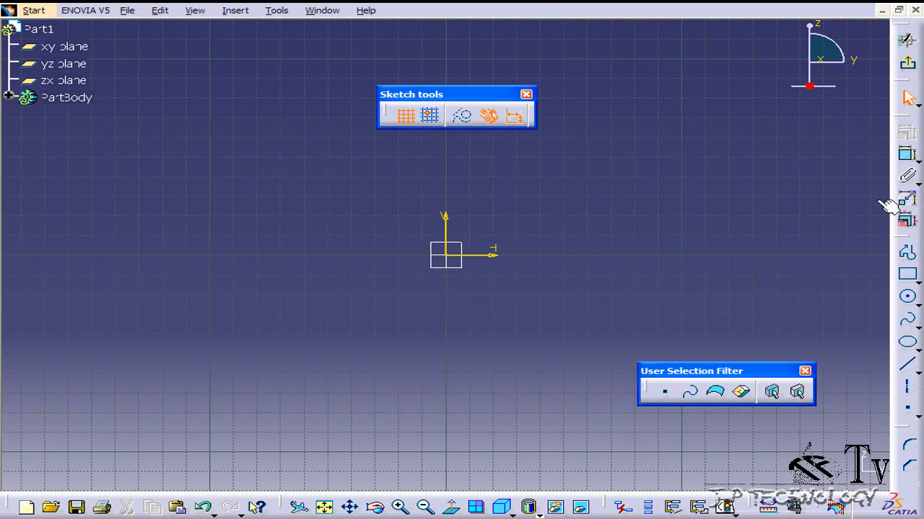
click(907, 274)
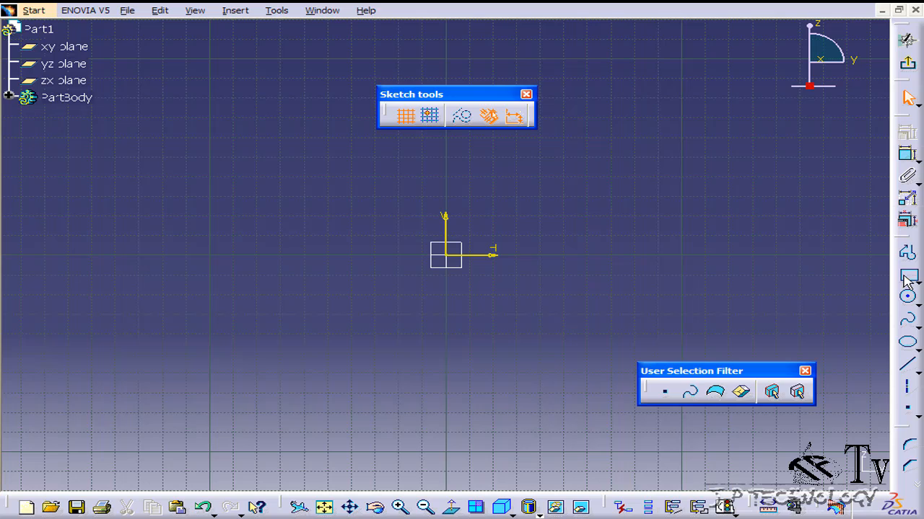
click(391, 216)
click(540, 308)
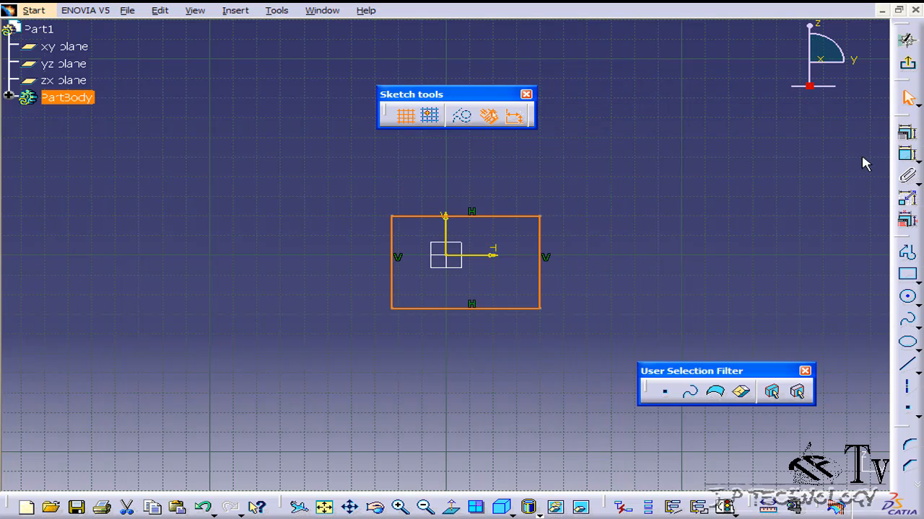
Dimension the rectangle's upper horizontal edge and set its length to 100 mm
click(907, 154)
click(490, 218)
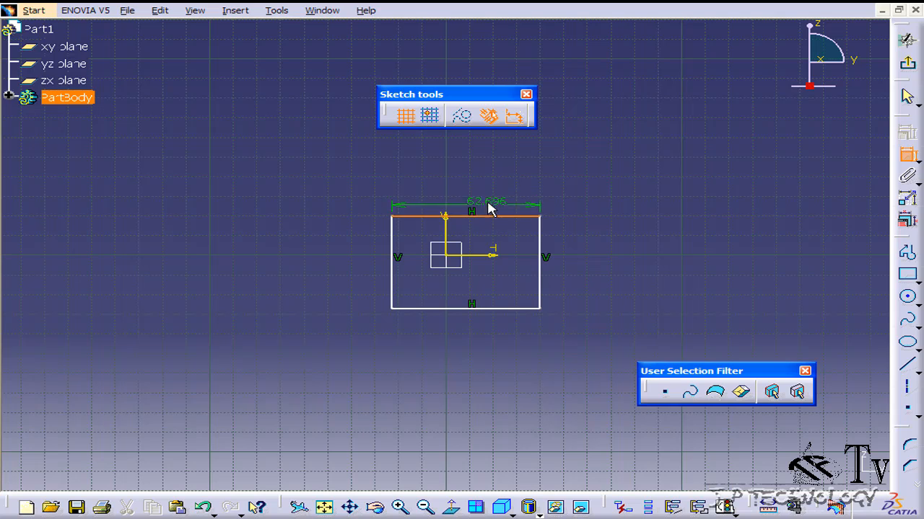
click(488, 170)
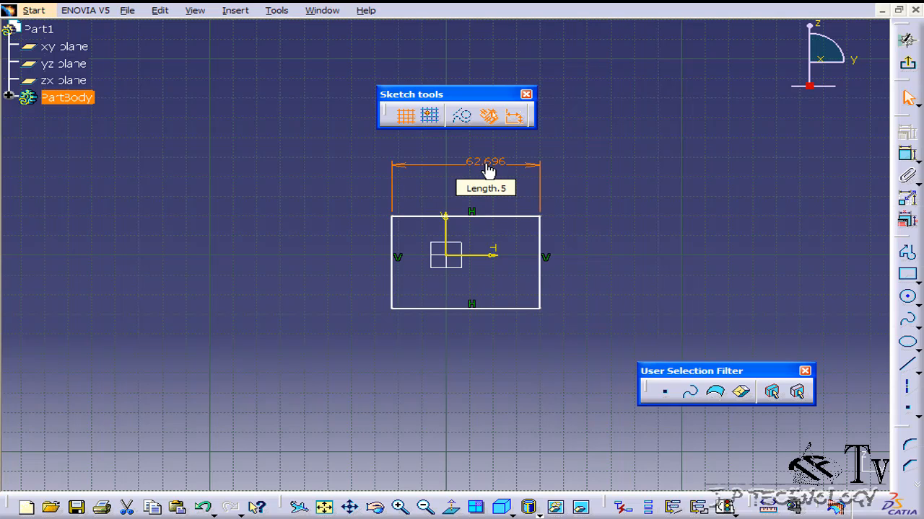
double_click(487, 164)
text(100)
key(Return)
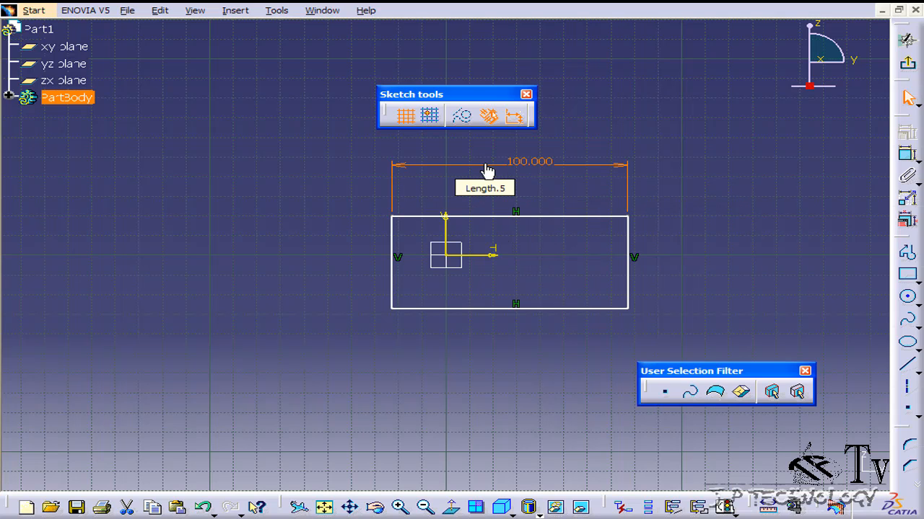
Dimension the rectangle's right vertical edge and set its length to 100 mm
click(630, 240)
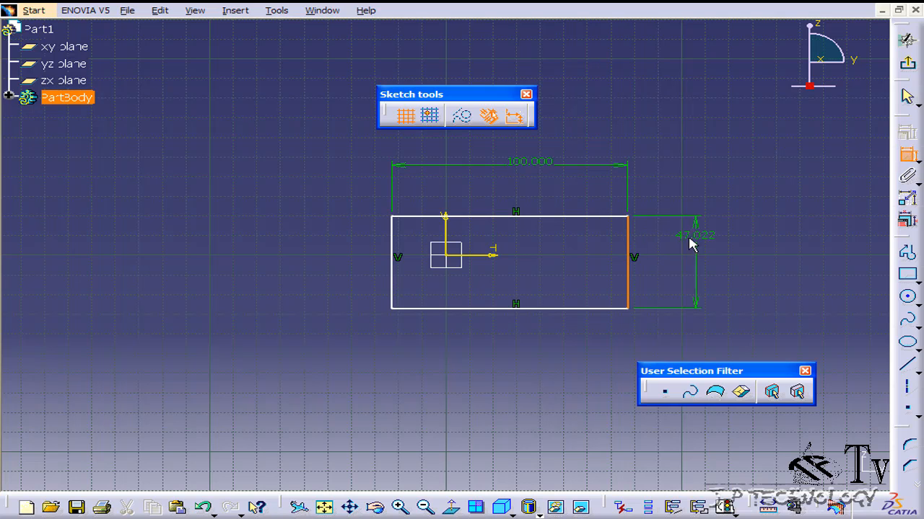
double_click(707, 233)
text(100)
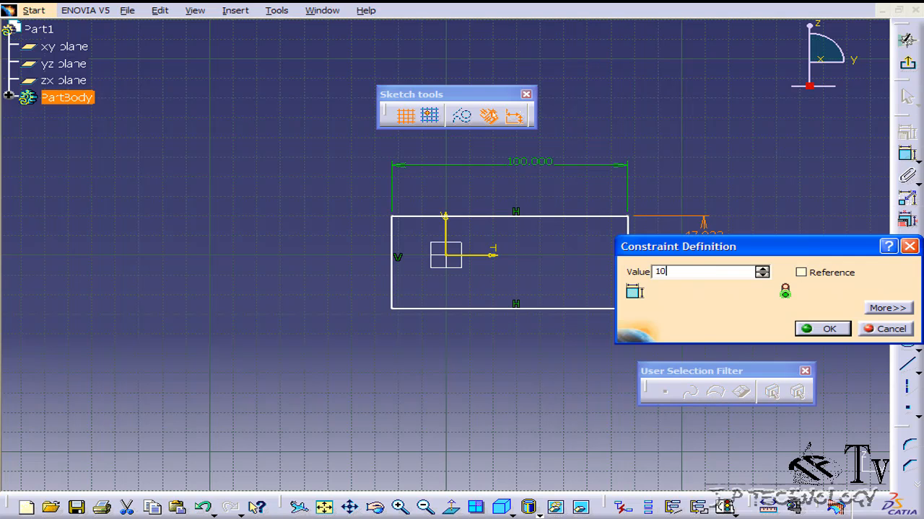
key(Return)
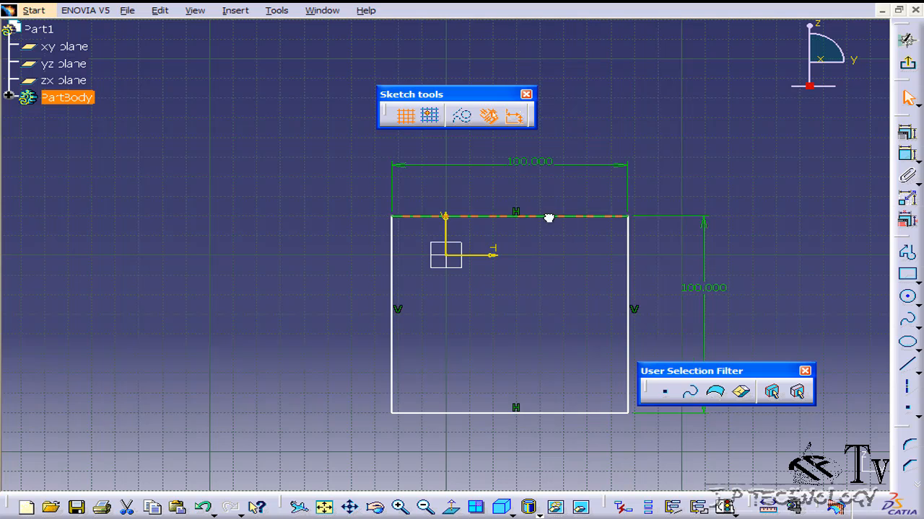
Move the square roughly over the origin and constrain its upper edge 50 mm from the horizontal axis
drag(550, 216, 500, 162)
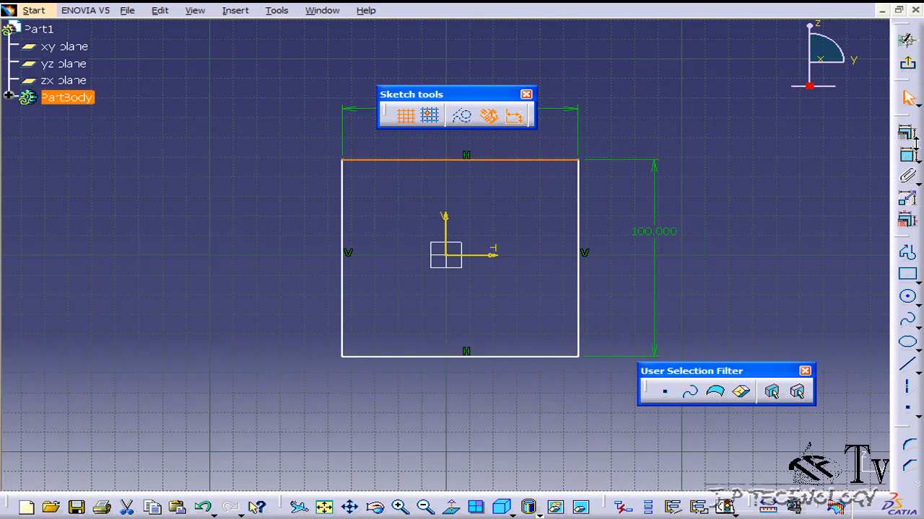
click(907, 154)
click(471, 257)
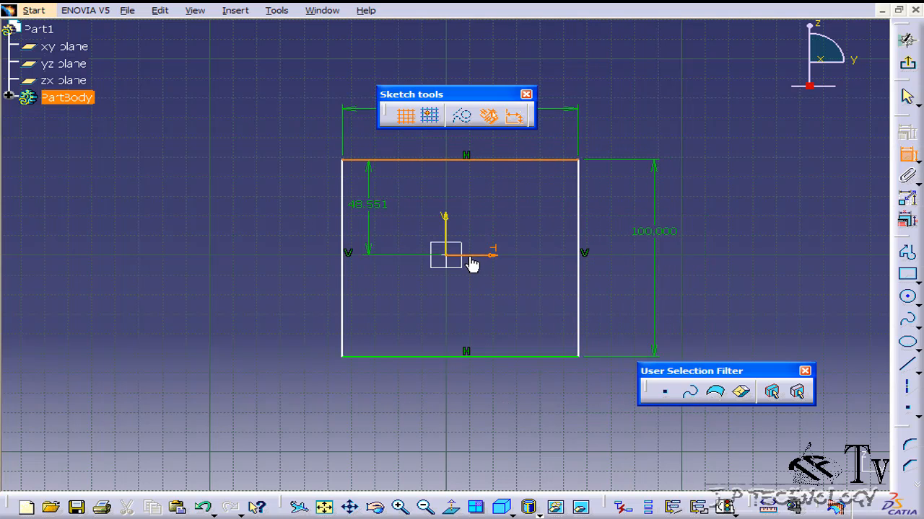
click(254, 238)
double_click(254, 235)
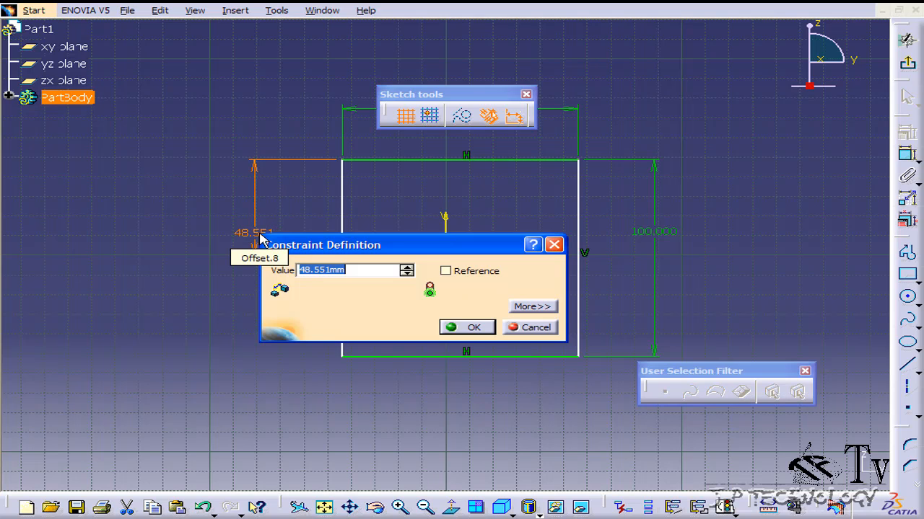
text(50)
key(Return)
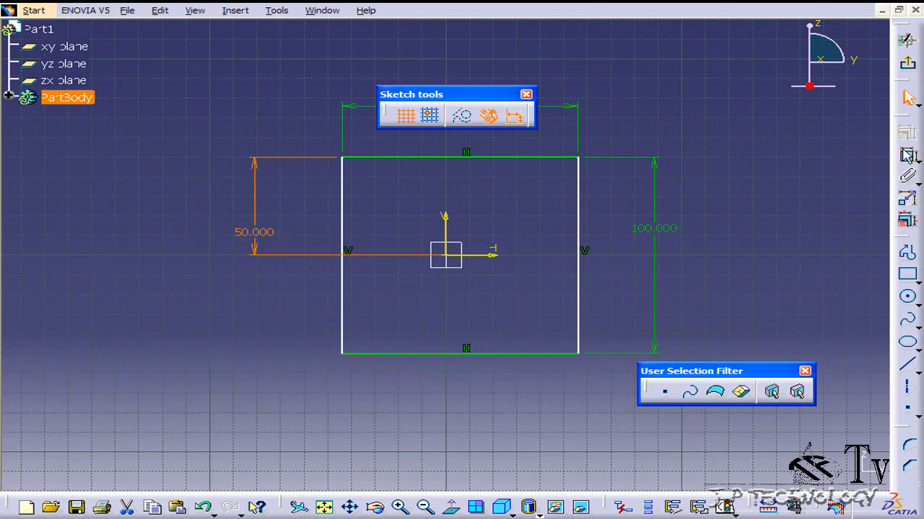
Constrain the square's right edge 50 mm from the vertical axis and exit the sketch
click(446, 233)
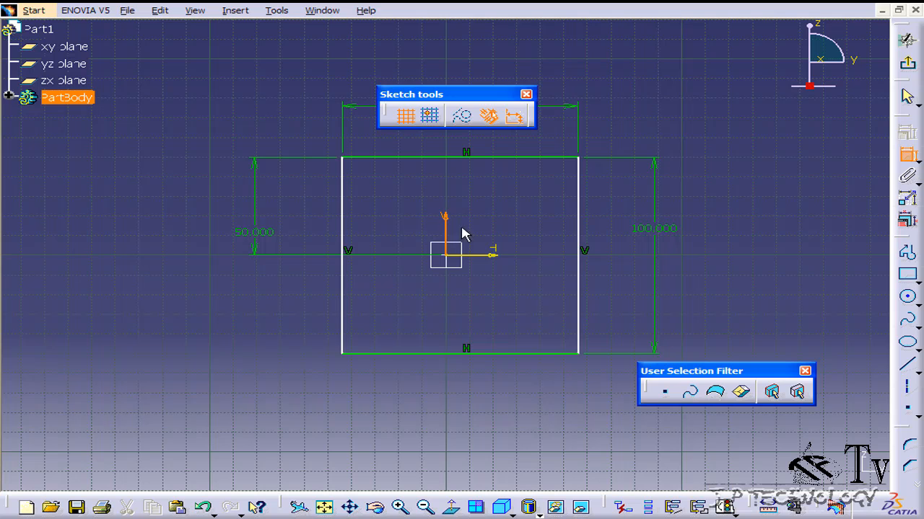
click(579, 233)
click(520, 416)
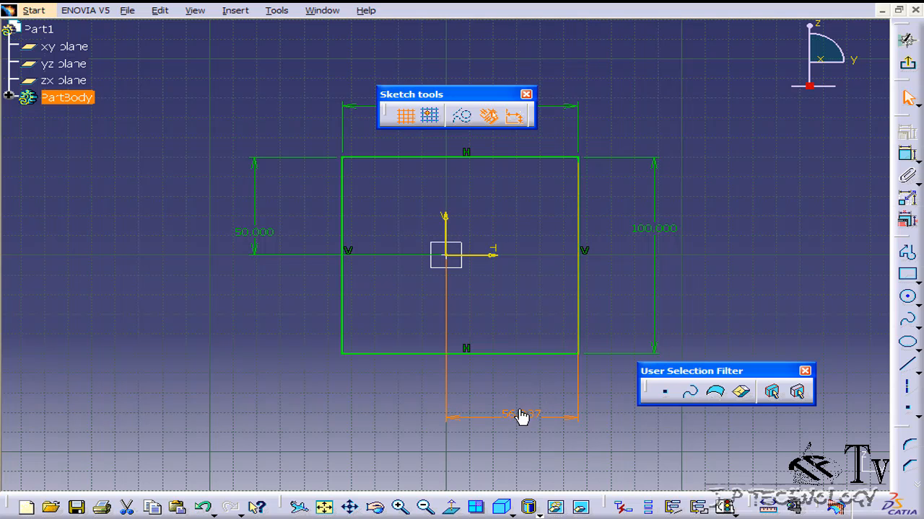
double_click(518, 417)
text(50)
key(Return)
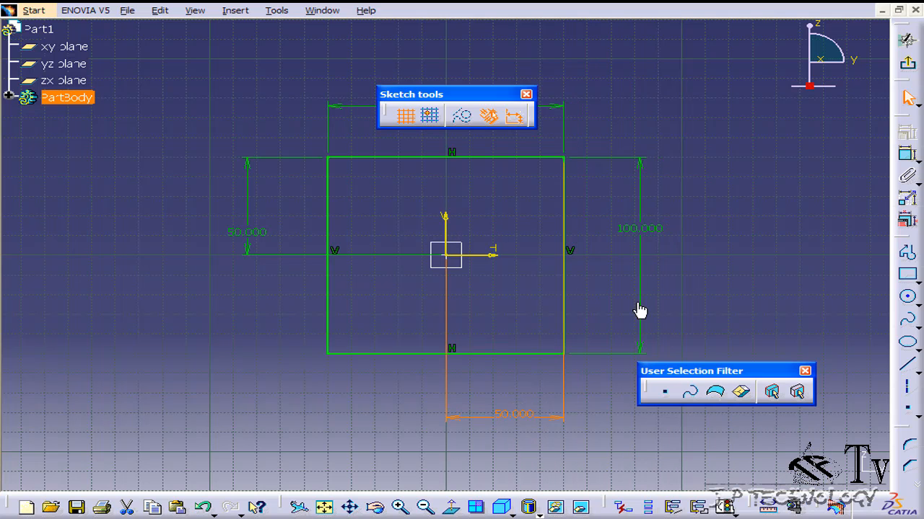
click(907, 65)
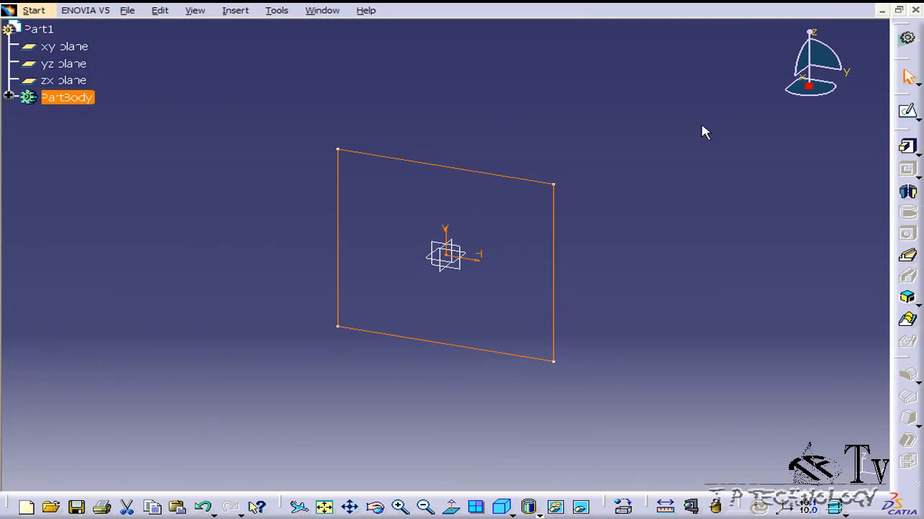
Pad the square sketch with a length of 50 mm and mirrored extent
click(908, 148)
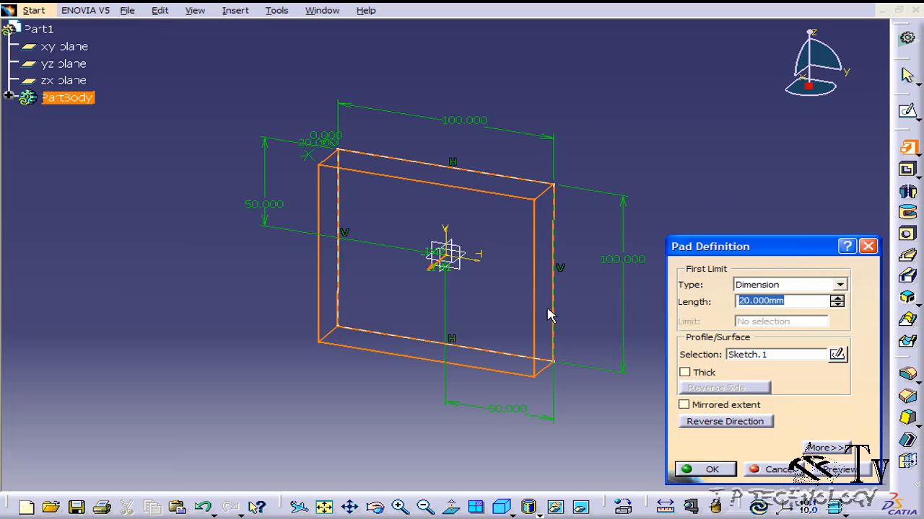
text(50)
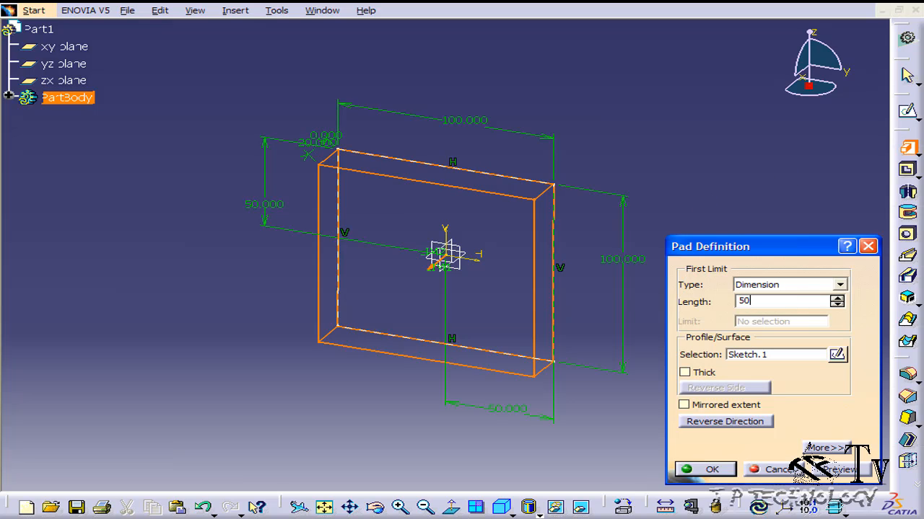
click(684, 406)
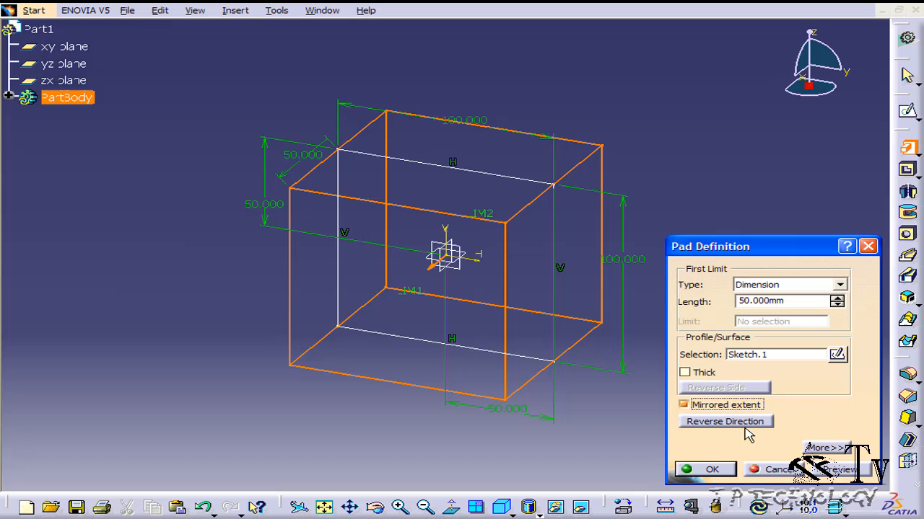
click(712, 470)
Start a sketch on the block's side face parallel to the zx plane and draw an origin-centred circle about 55 mm in diameter
middle_drag(653, 375, 507, 375)
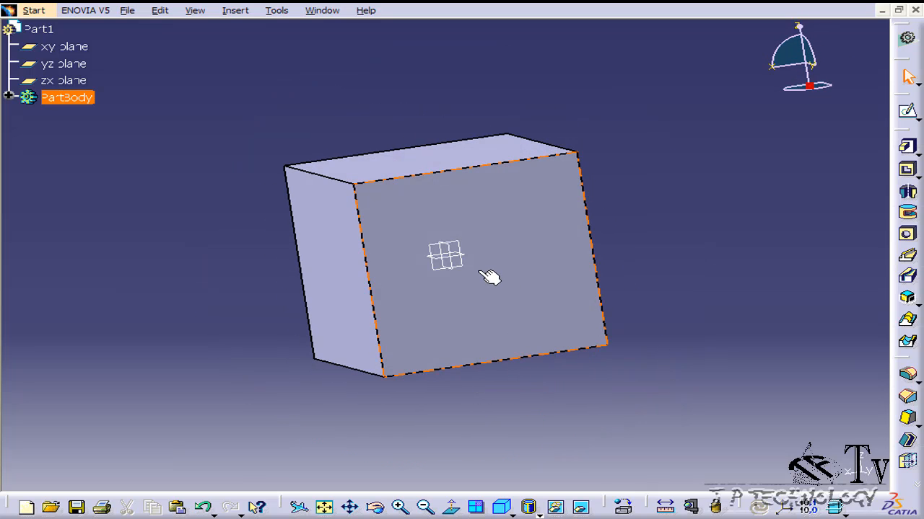
click(424, 213)
click(907, 111)
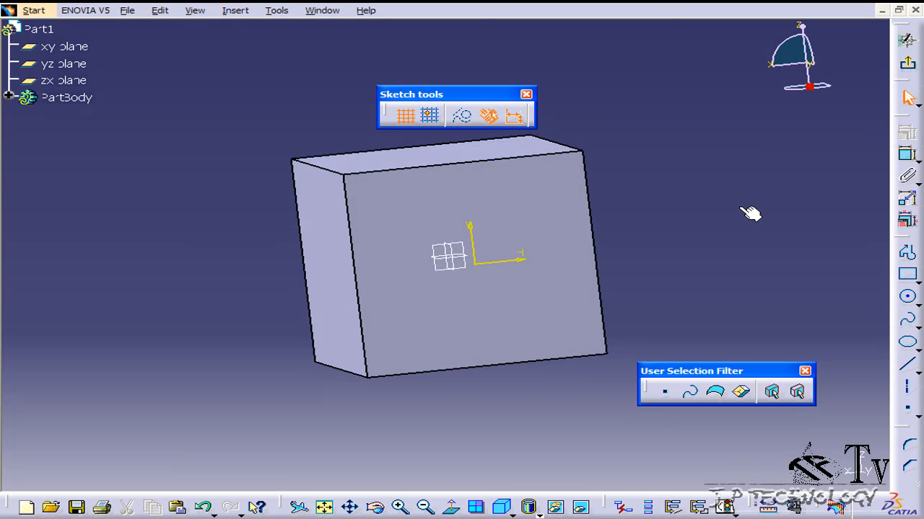
click(908, 297)
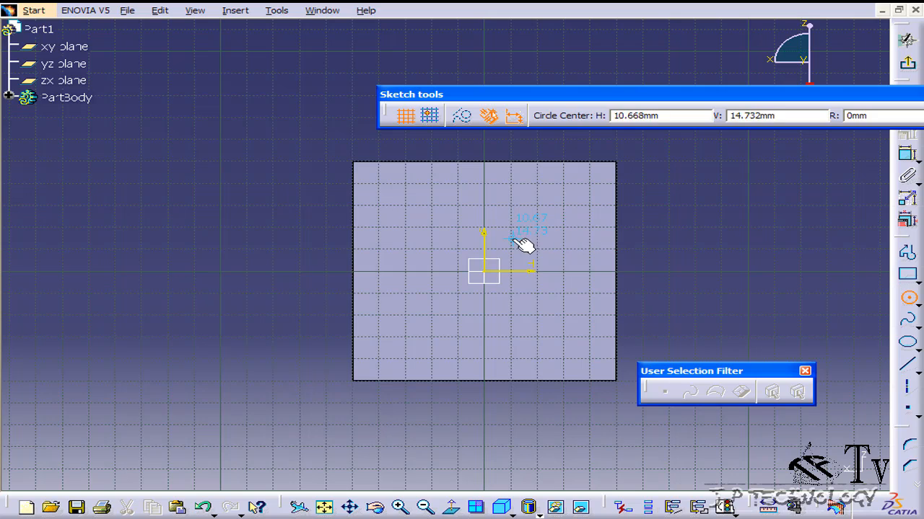
click(497, 274)
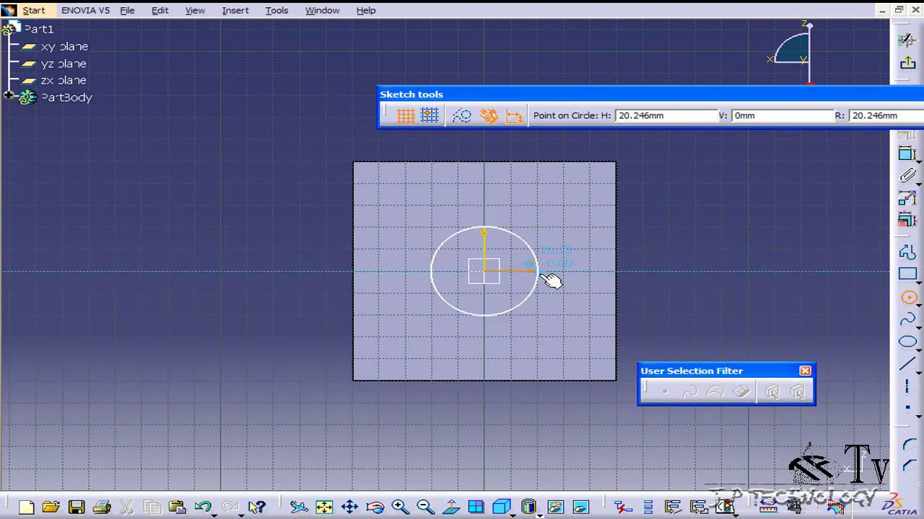
click(557, 273)
Dimension the circle with a diameter of 25 mm and exit the sketch
click(910, 161)
click(551, 254)
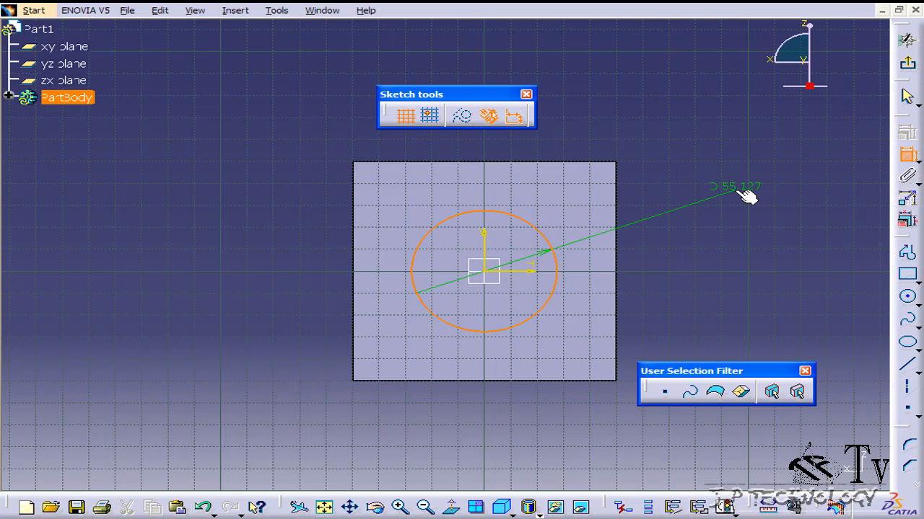
double_click(739, 195)
text(25)
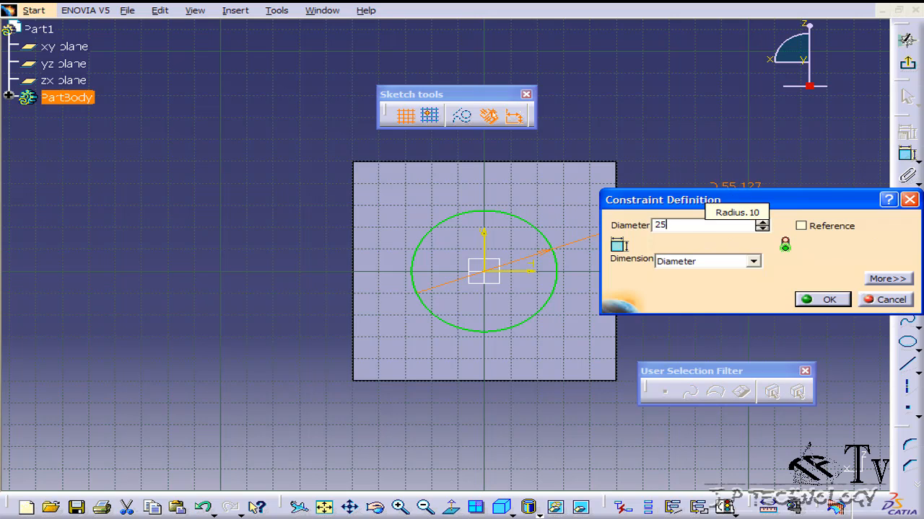
key(Return)
click(907, 68)
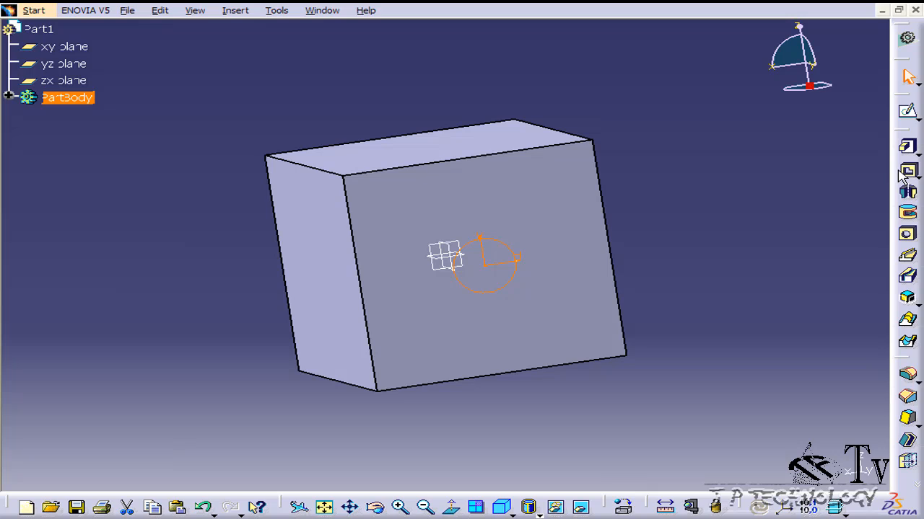
Cut a pocket from the 25 mm circle with a depth of 100 mm
click(904, 172)
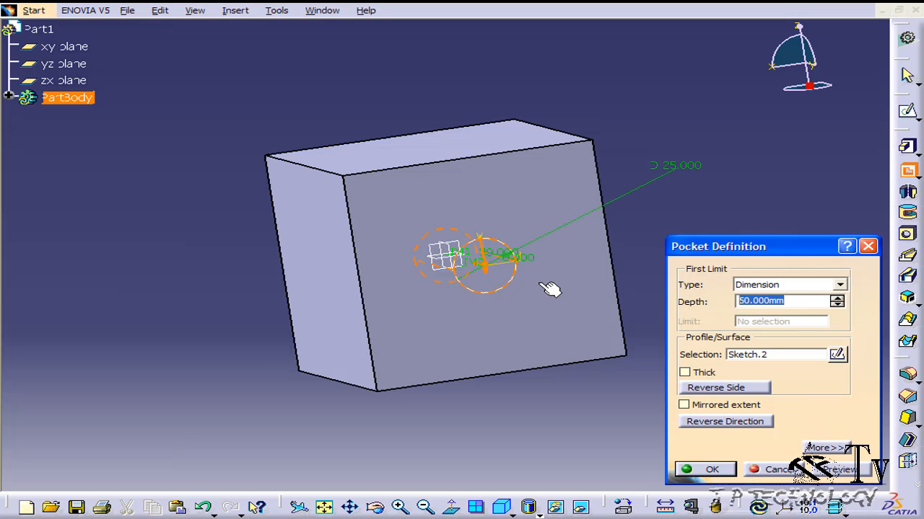
text(100)
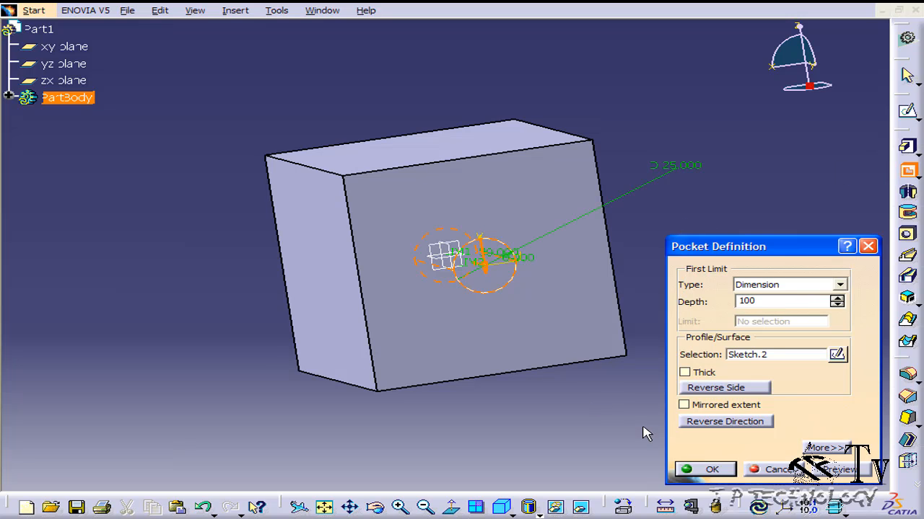
click(711, 470)
Start a sketch on the adjacent block face parallel to the yz plane and draw an origin-centred circle about 53 mm in diameter
middle_drag(618, 407, 655, 396)
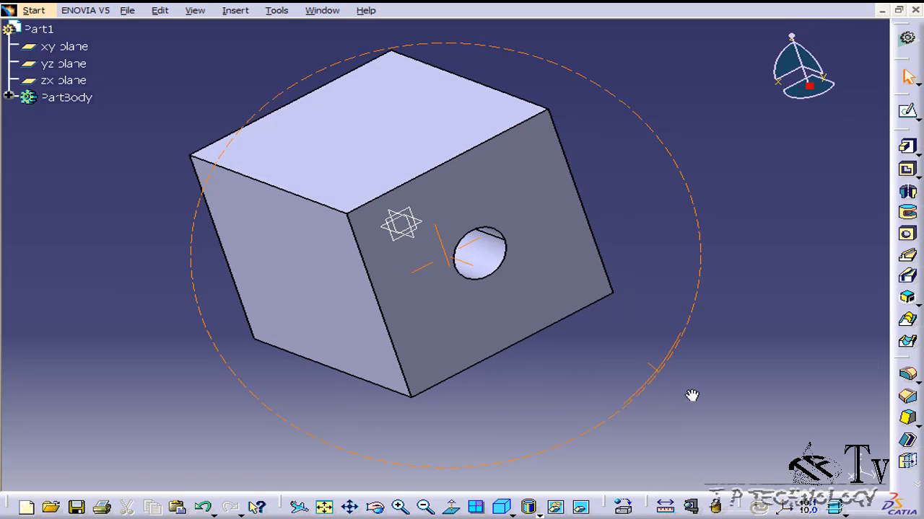
middle_drag(556, 388, 412, 291)
click(320, 286)
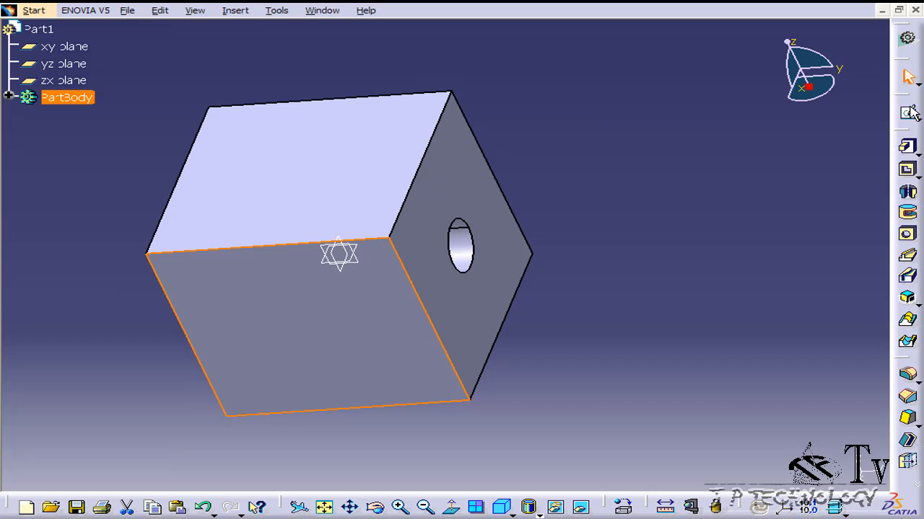
click(908, 114)
click(907, 297)
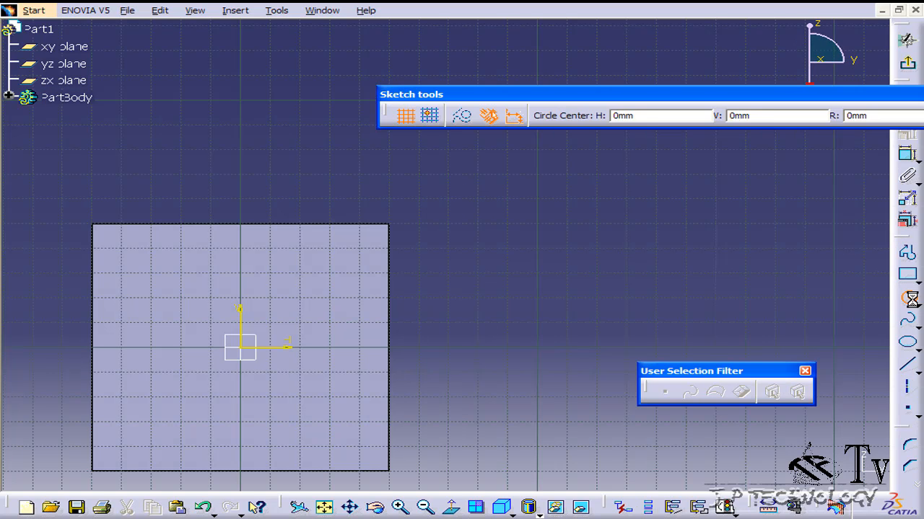
click(241, 348)
click(318, 338)
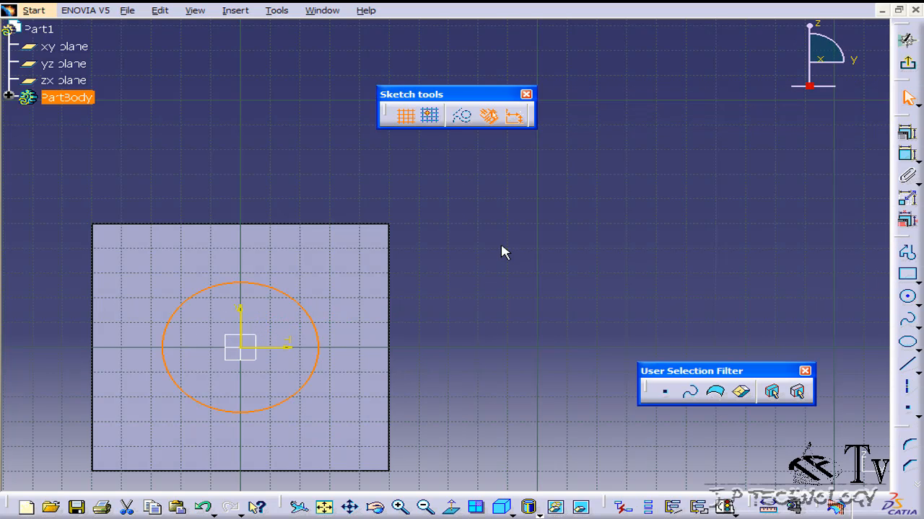
Dimension the circle with a diameter of 25 mm, exit the sketch and cut a pocket from it into the block
click(907, 154)
click(643, 225)
double_click(640, 220)
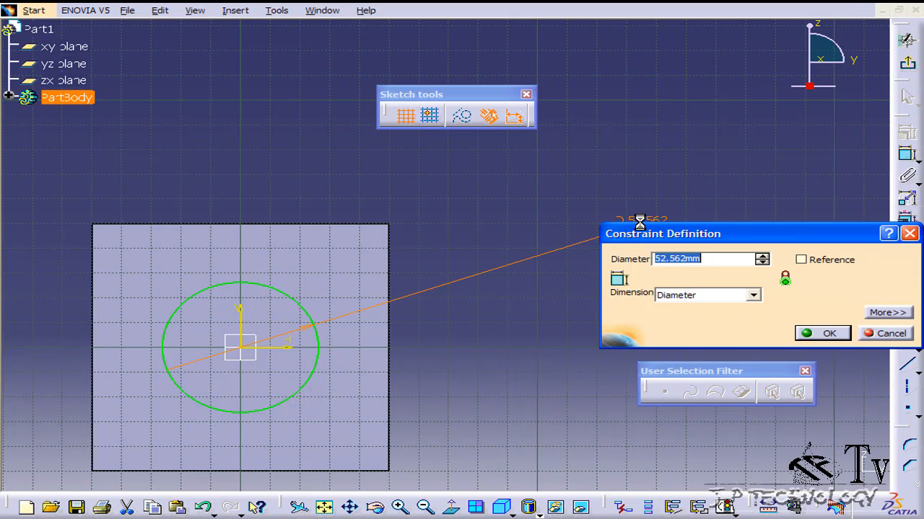
text(25)
key(Return)
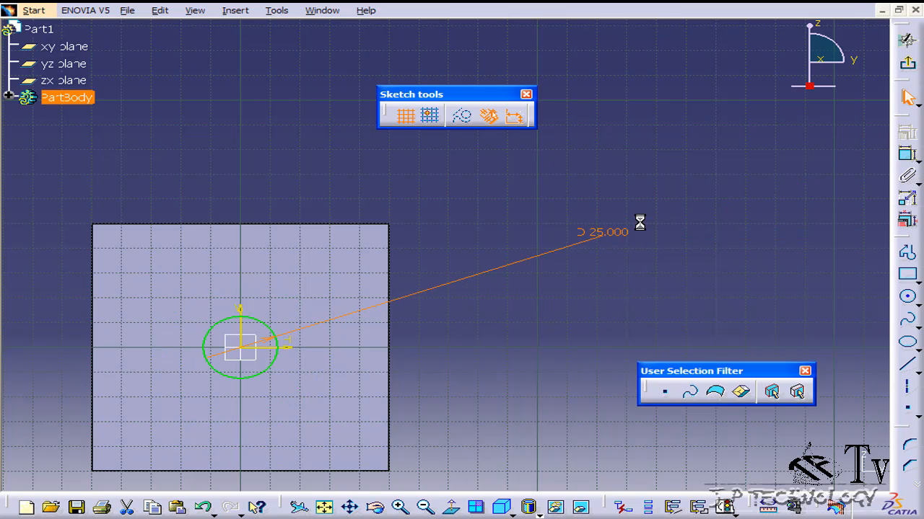
click(908, 67)
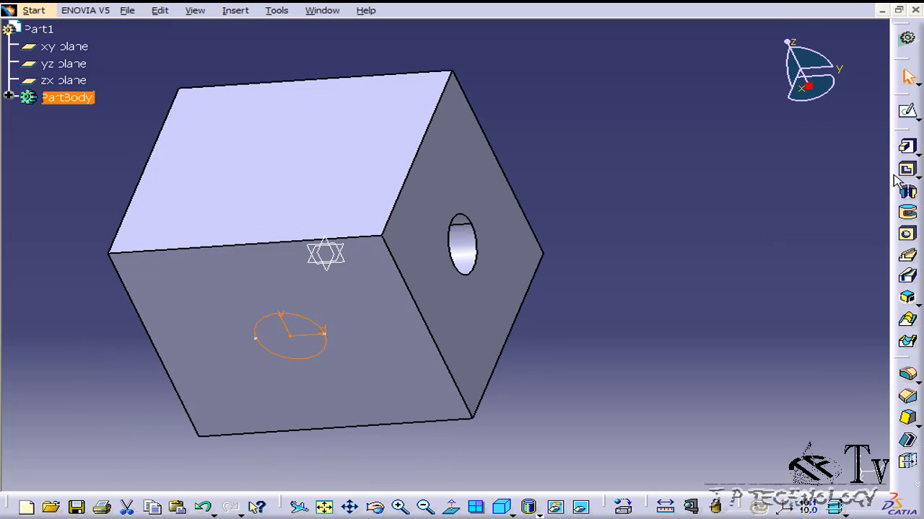
click(707, 470)
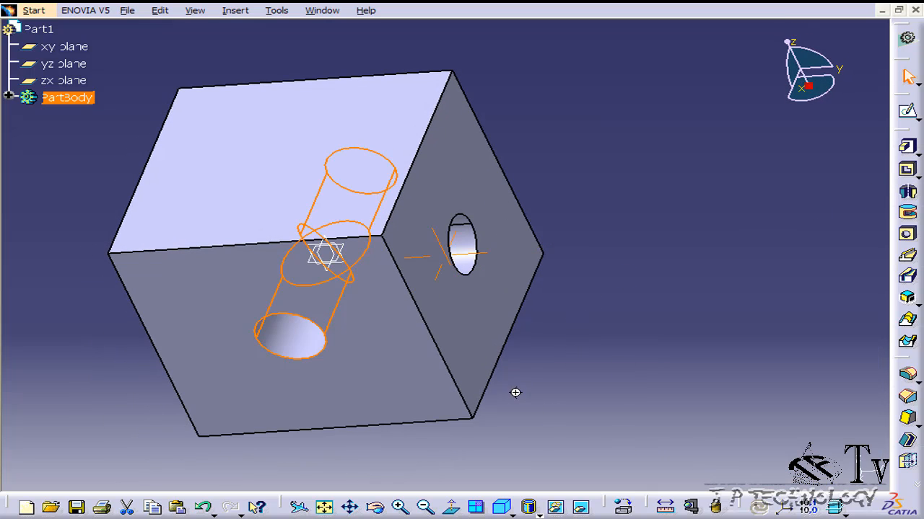
Start a sketch on the block's upper face parallel to the xy plane
middle_drag(513, 392, 402, 406)
middle_drag(604, 336, 556, 240)
click(477, 131)
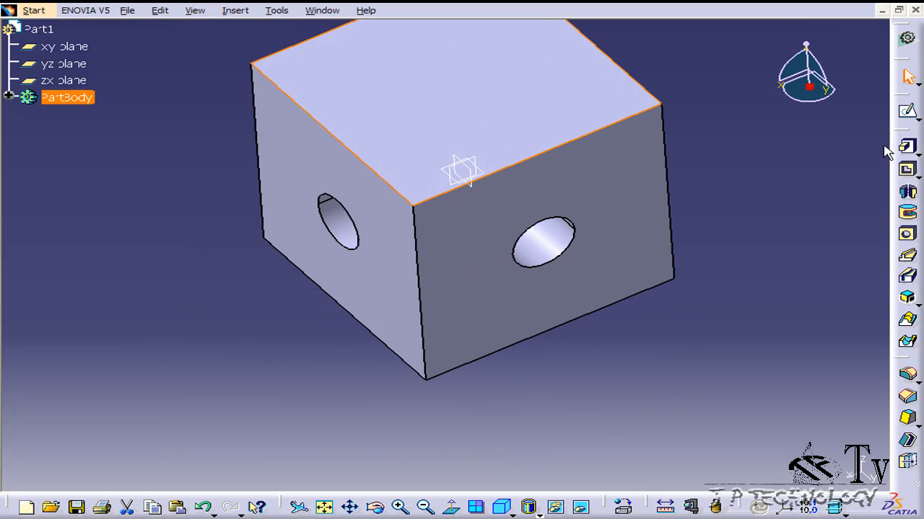
click(911, 116)
click(881, 132)
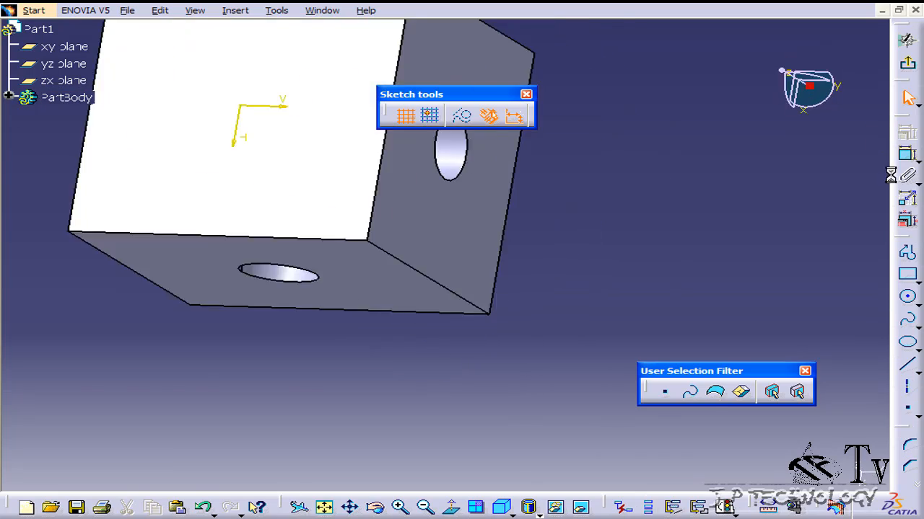
click(907, 297)
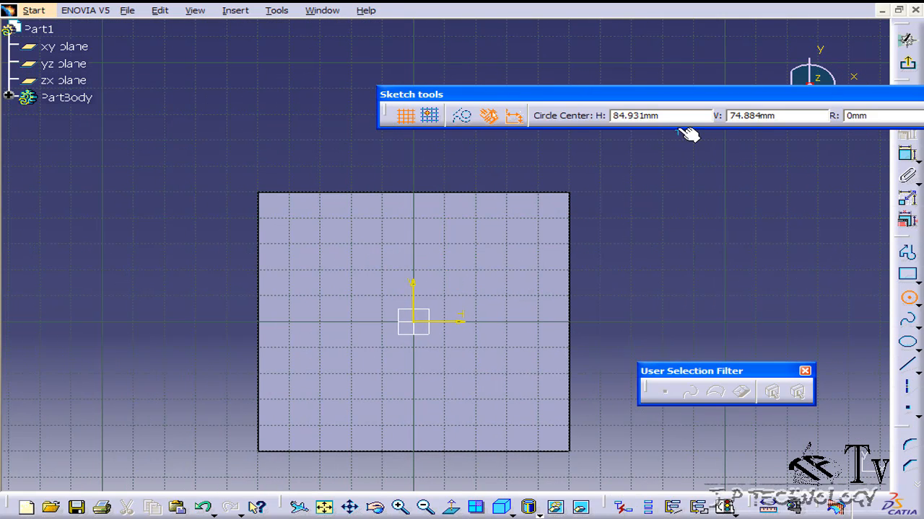
click(418, 324)
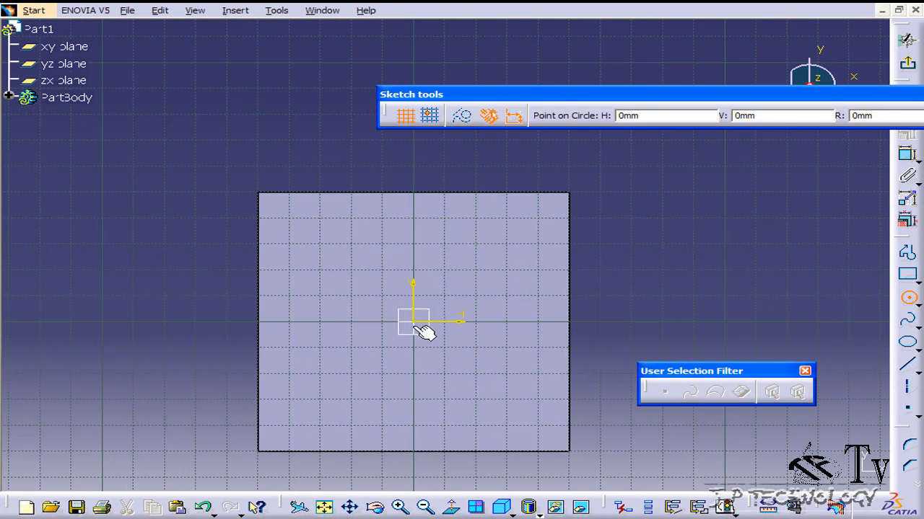
click(500, 312)
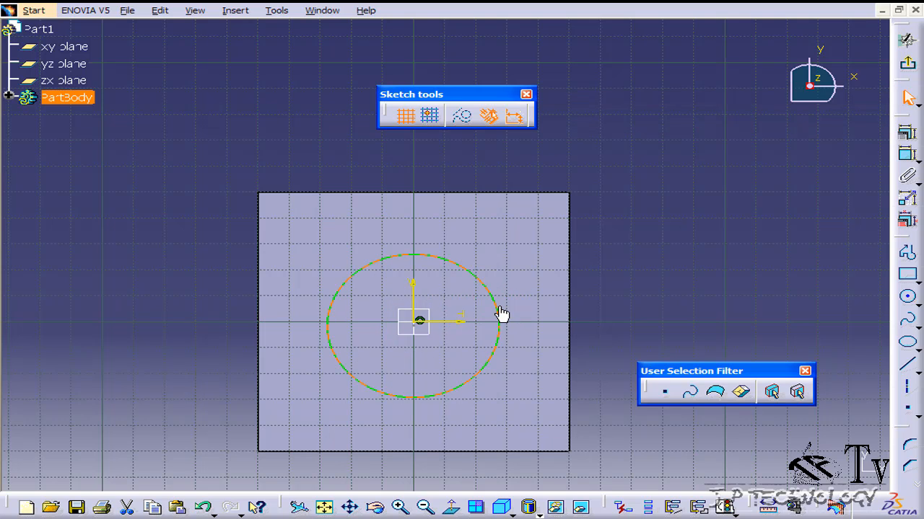
key(Delete)
Draw an origin-centred circle about 39 mm in diameter on the block's upper face
click(908, 297)
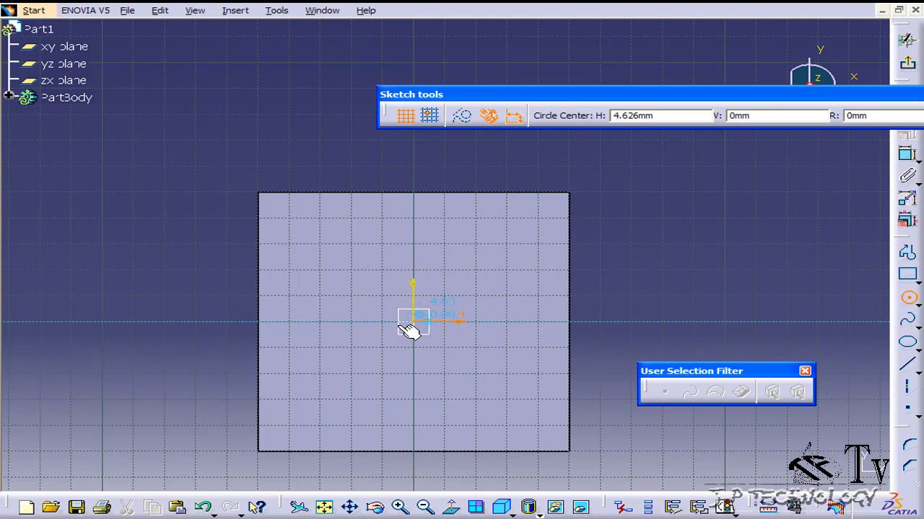
click(425, 333)
click(472, 335)
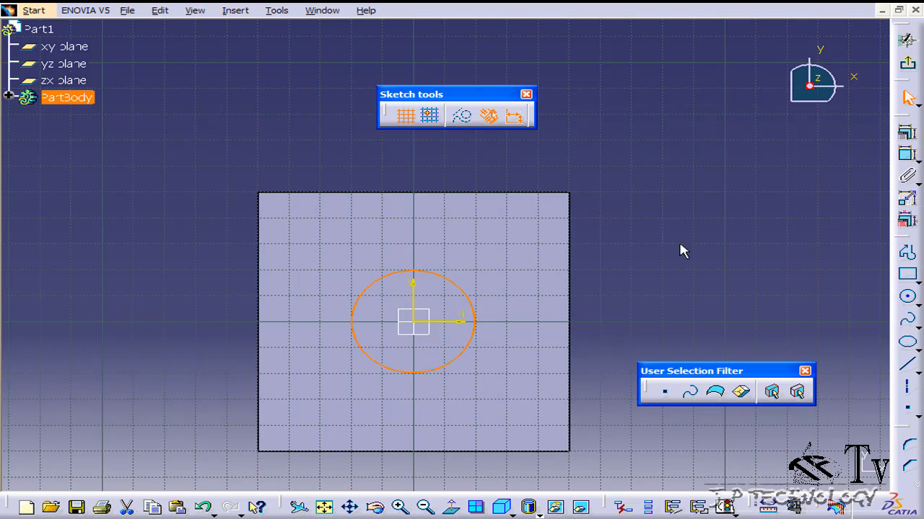
Dimension the upper face's circle with a diameter of 25 mm
click(917, 160)
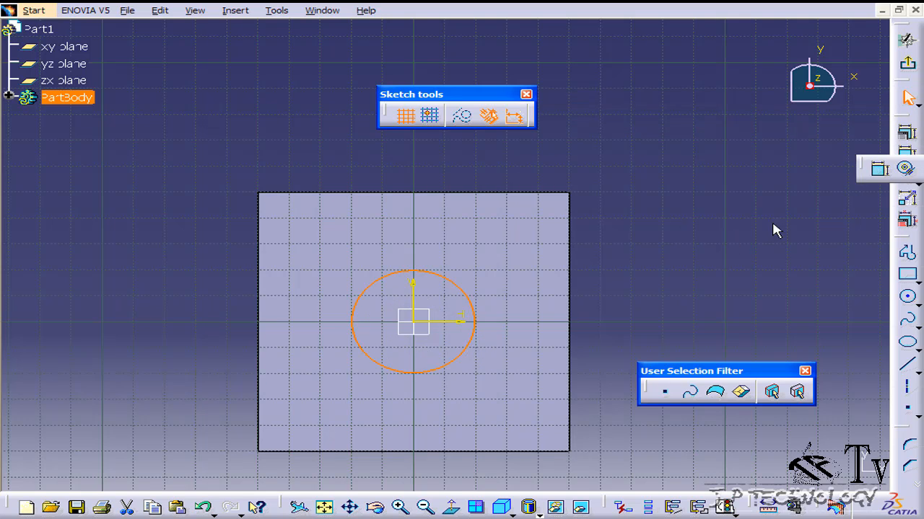
click(652, 247)
double_click(647, 246)
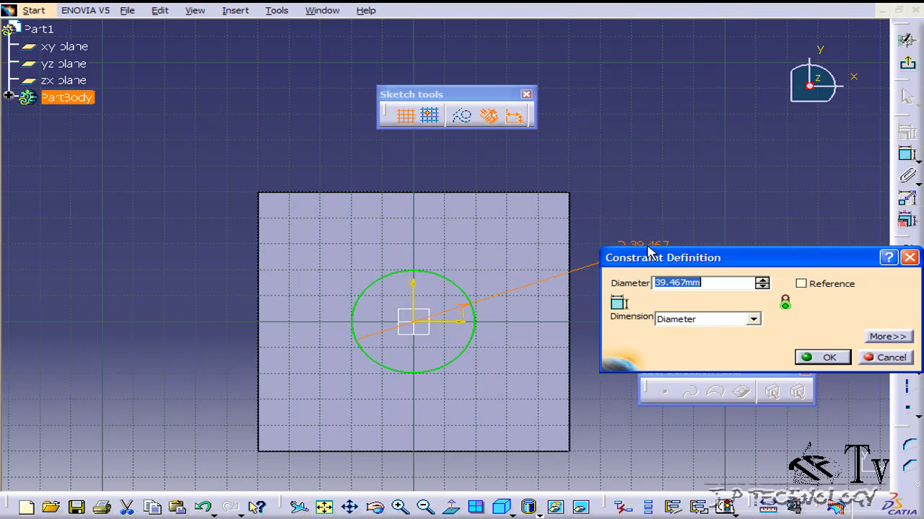
text(25)
key(Return)
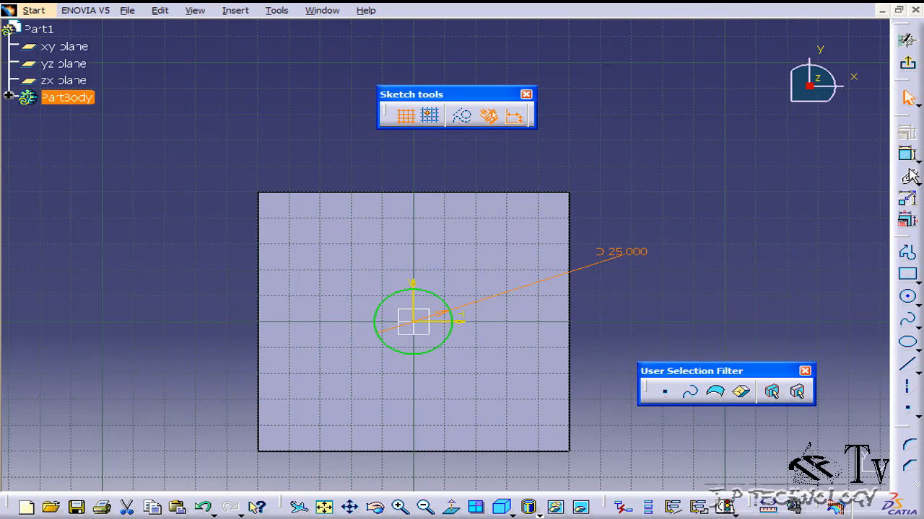
Exit the sketch and cut a pocket 100 mm deep from the circle on the upper face
click(907, 63)
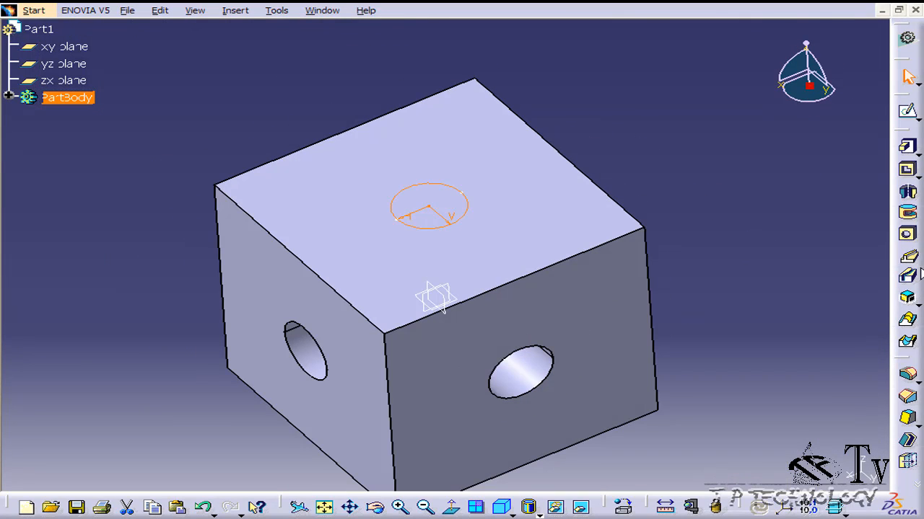
click(907, 171)
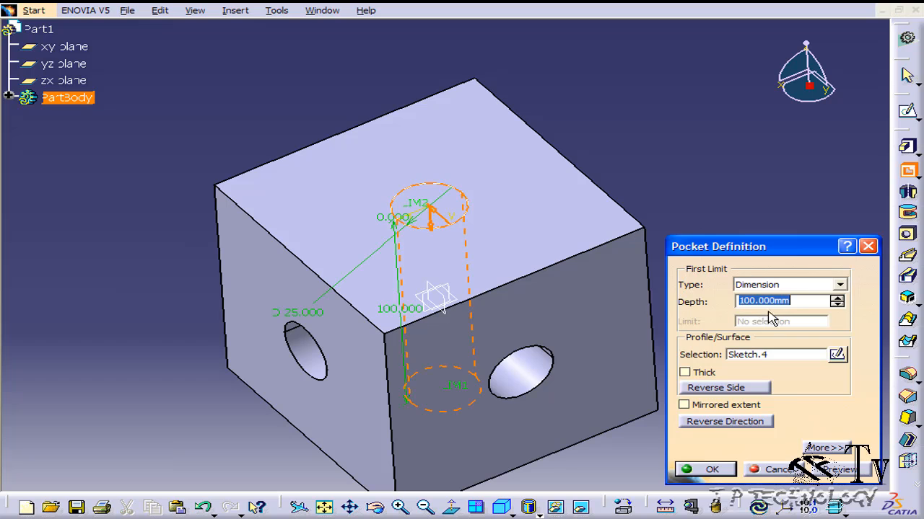
click(709, 471)
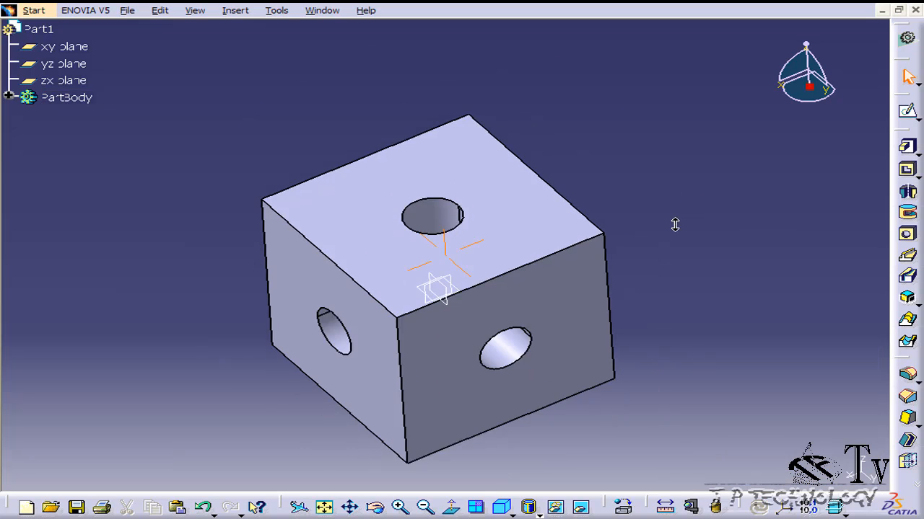
click(45, 99)
middle_drag(281, 212, 600, 246)
middle_drag(433, 236, 260, 193)
middle_drag(392, 145, 282, 207)
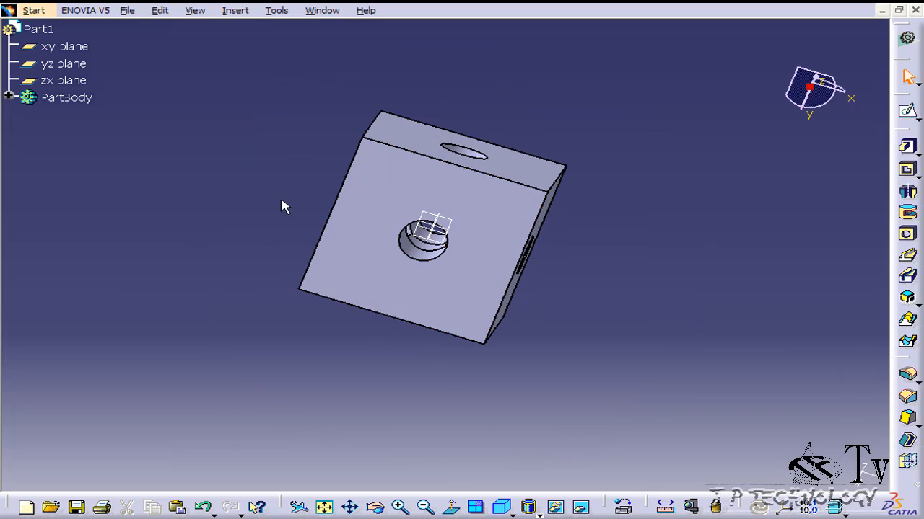
Set the fill colour of PartBody to dark blue in its graphic properties
click(9, 97)
click(69, 98)
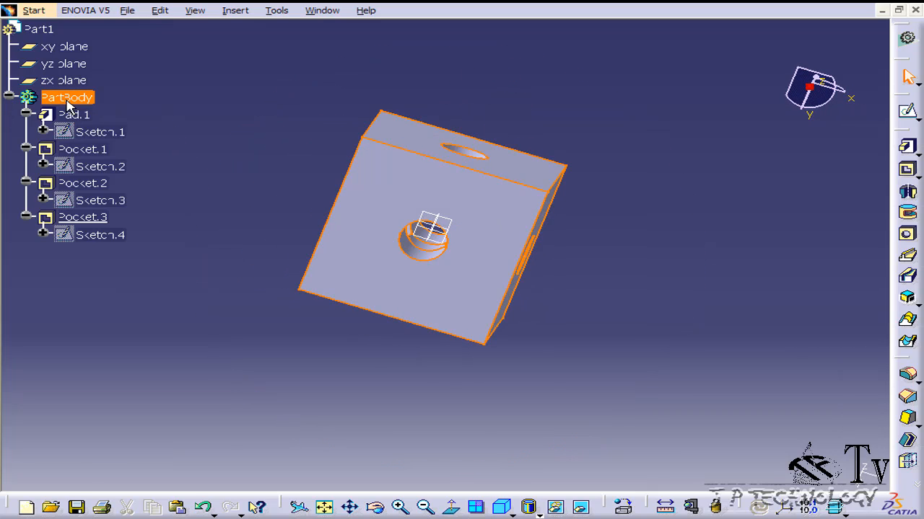
right_click(68, 101)
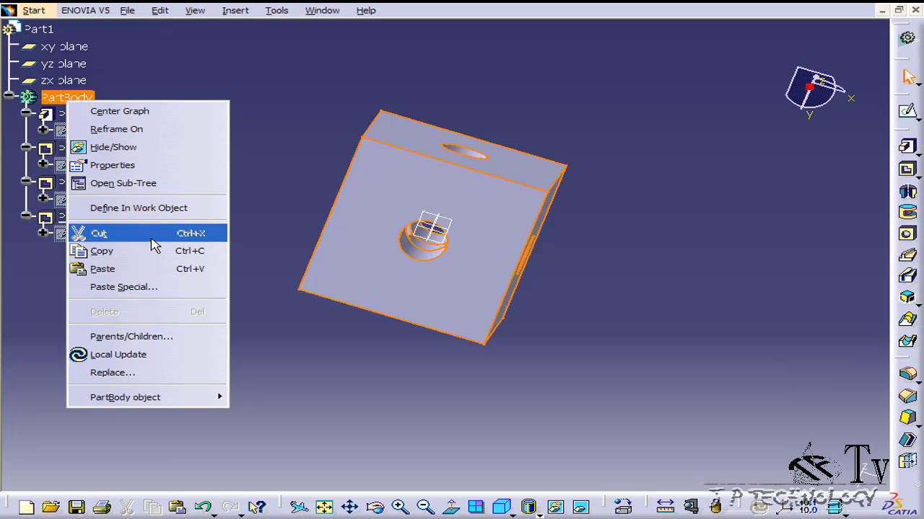
click(134, 165)
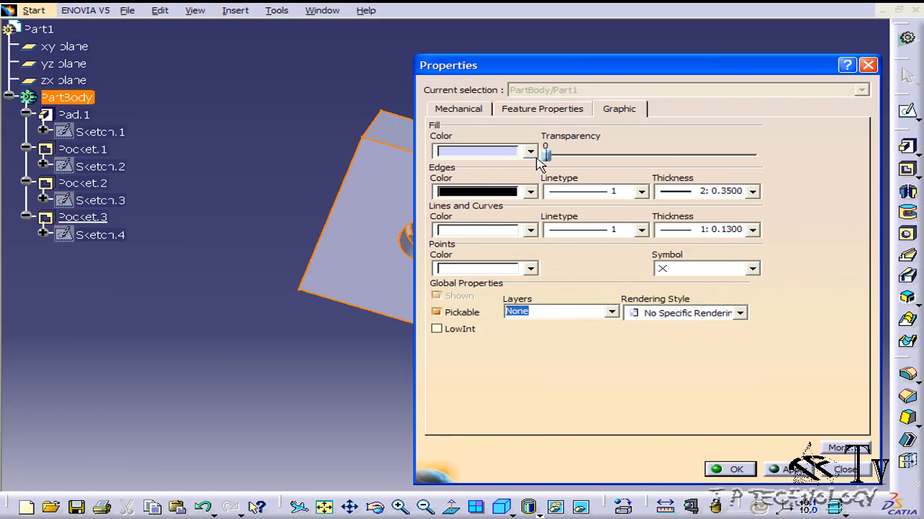
click(530, 153)
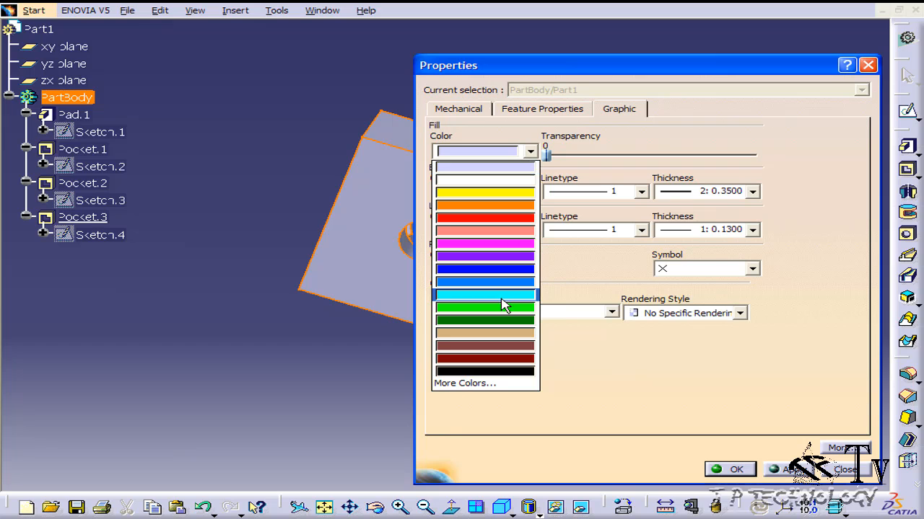
click(485, 272)
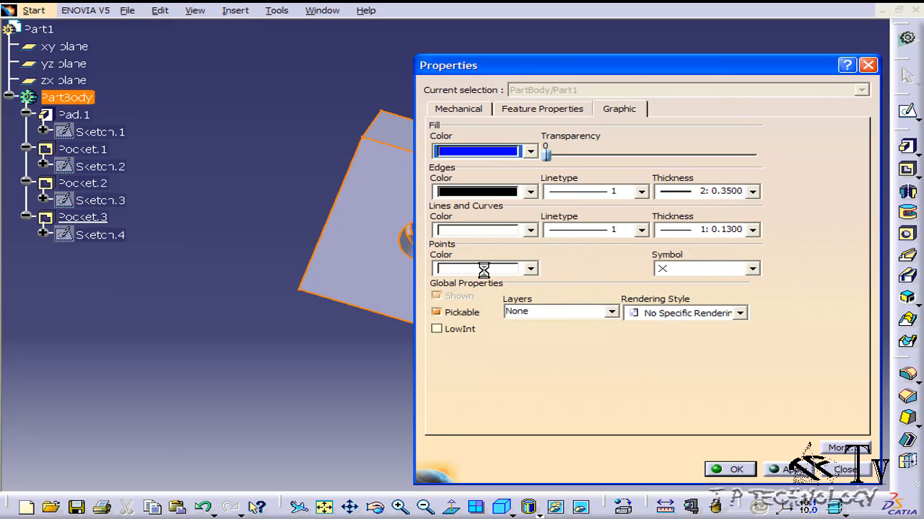
click(733, 472)
click(637, 313)
middle_drag(637, 313, 632, 339)
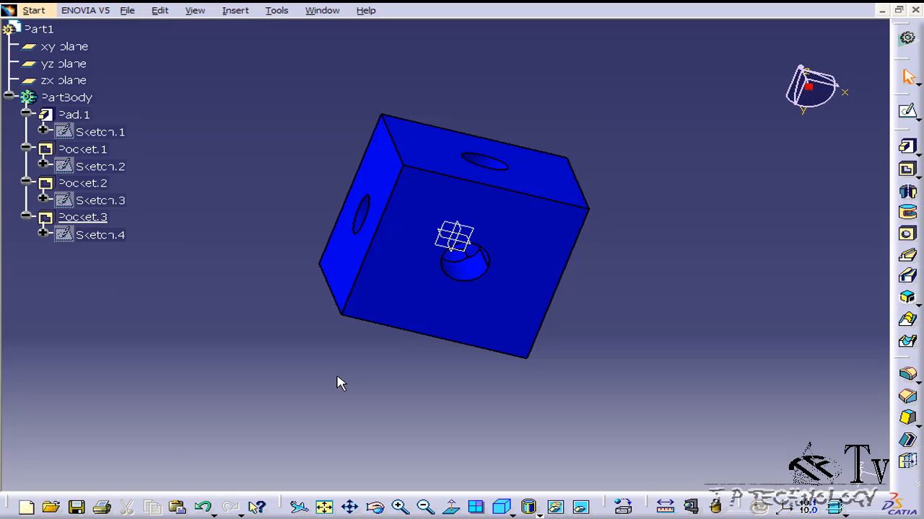
Insert a new body into the part
click(236, 10)
click(254, 47)
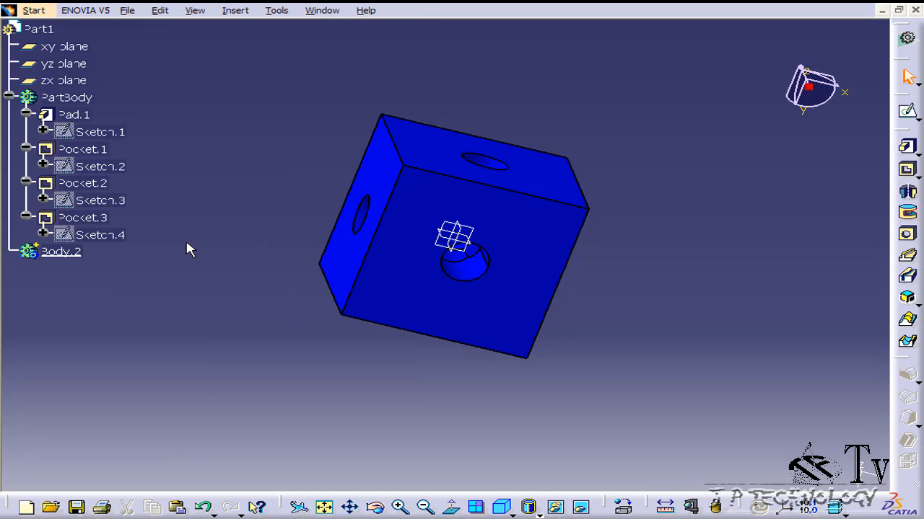
middle_drag(700, 291, 657, 209)
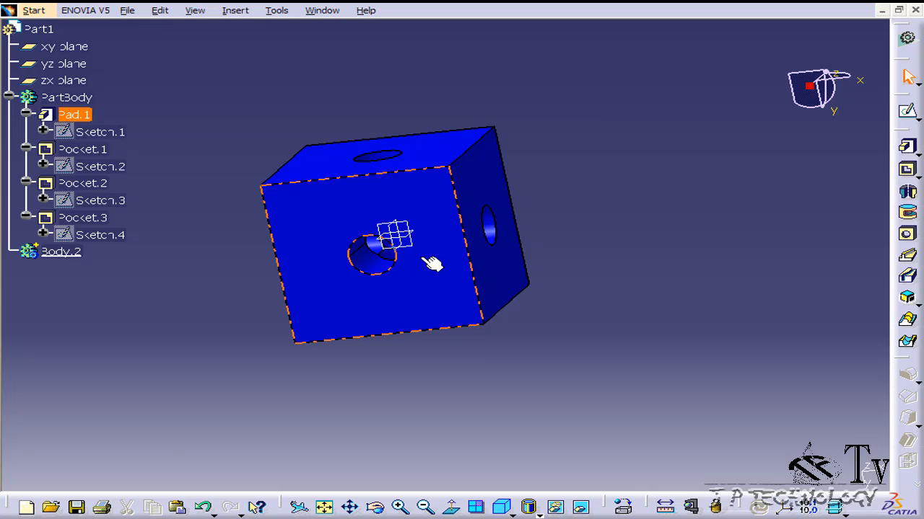
Start a sketch on the yz plane in Body.2 and draw a horizontal line about 212 mm long through the origin
click(59, 252)
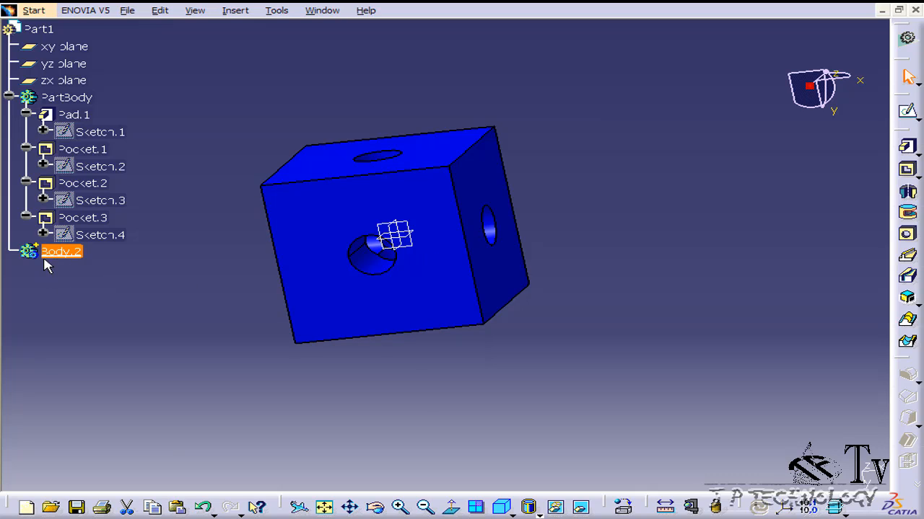
click(909, 113)
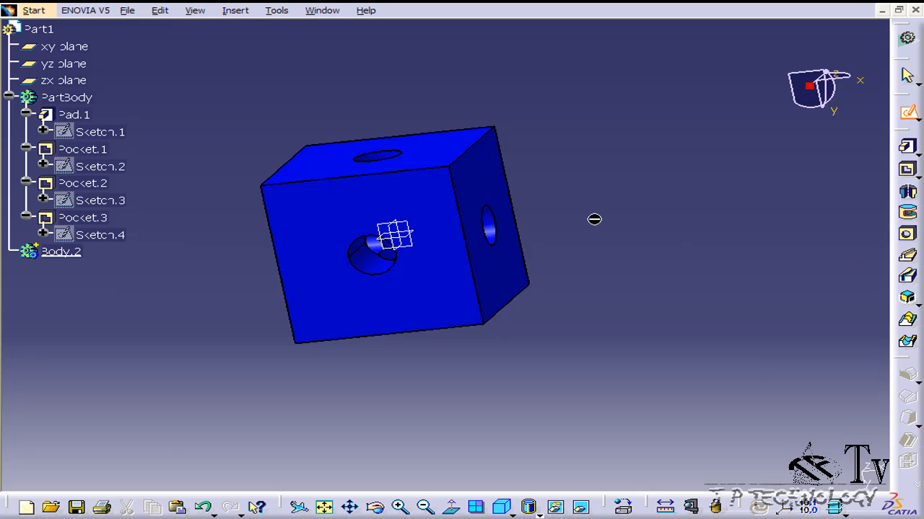
click(75, 66)
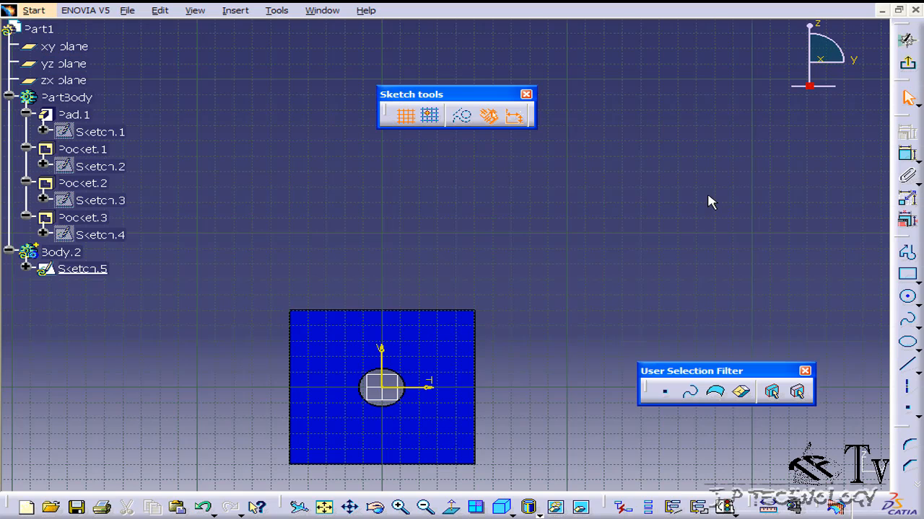
click(907, 365)
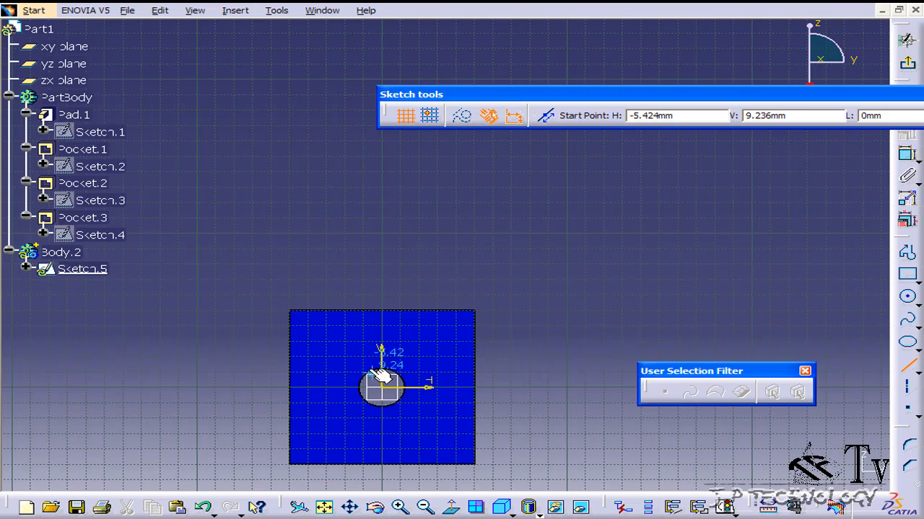
click(179, 388)
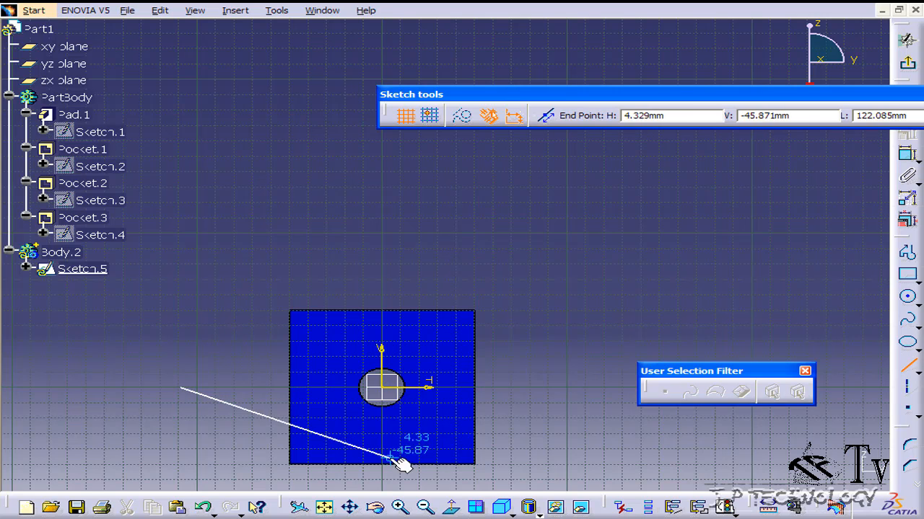
click(572, 390)
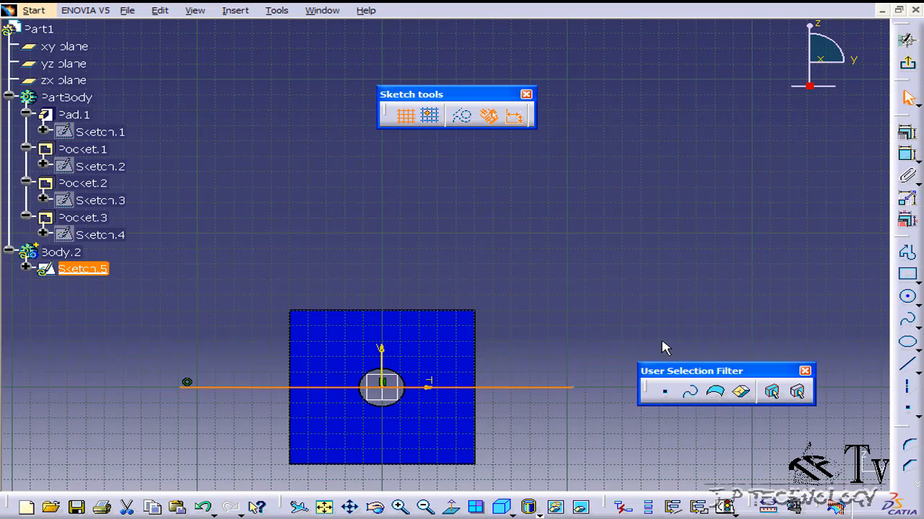
Dimension the horizontal line with a length of 120 mm
click(907, 153)
double_click(453, 232)
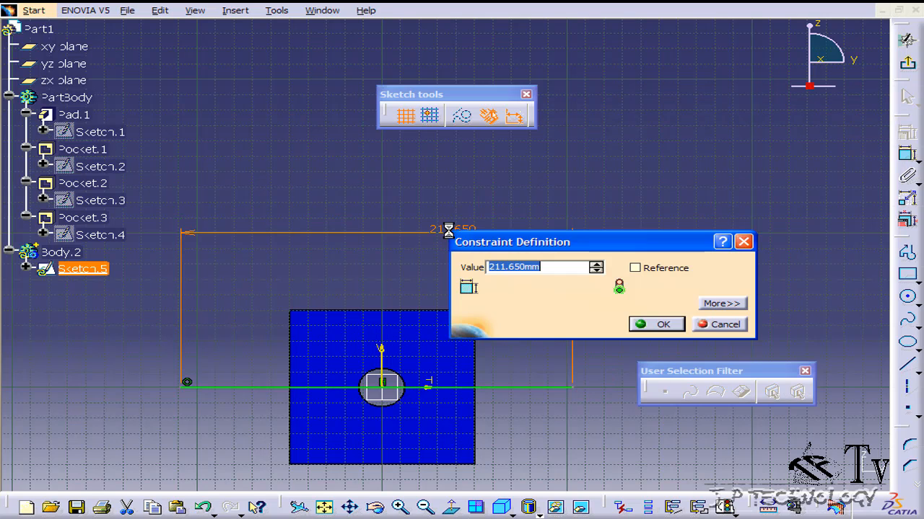
text(120)
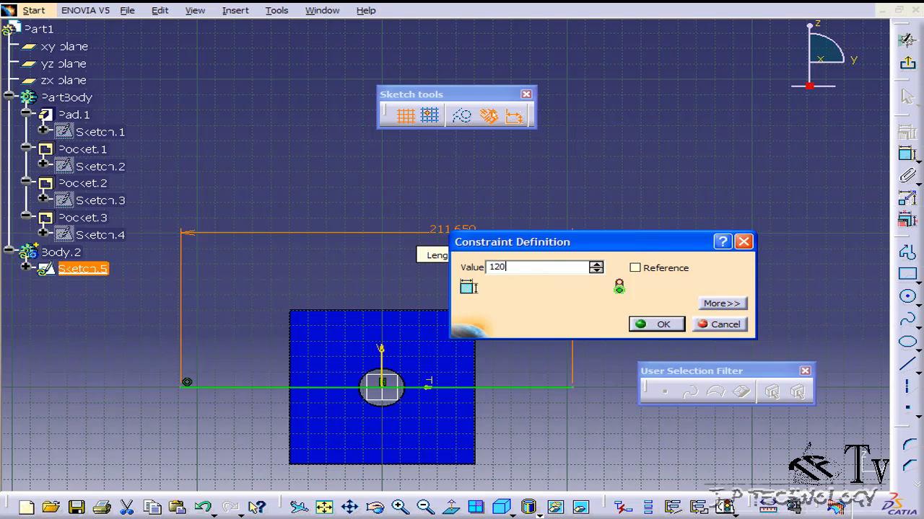
click(660, 325)
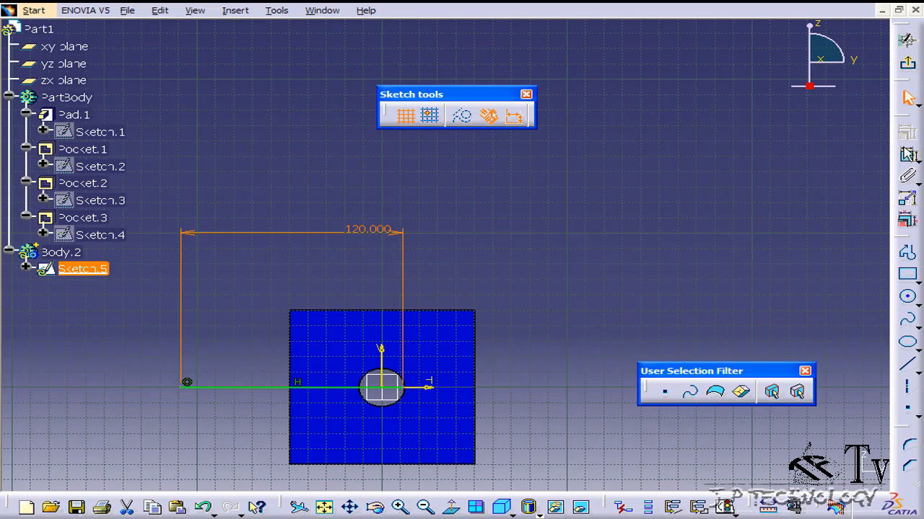
Constrain the line's endpoint on the positive H side 60 mm from the zx plane and exit the sketch
click(656, 248)
middle_drag(597, 298, 607, 171)
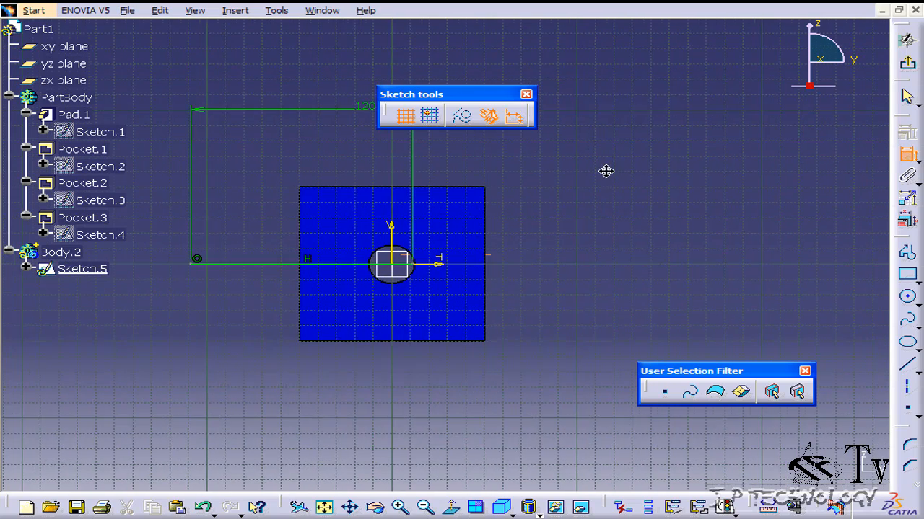
middle_drag(396, 297, 394, 220)
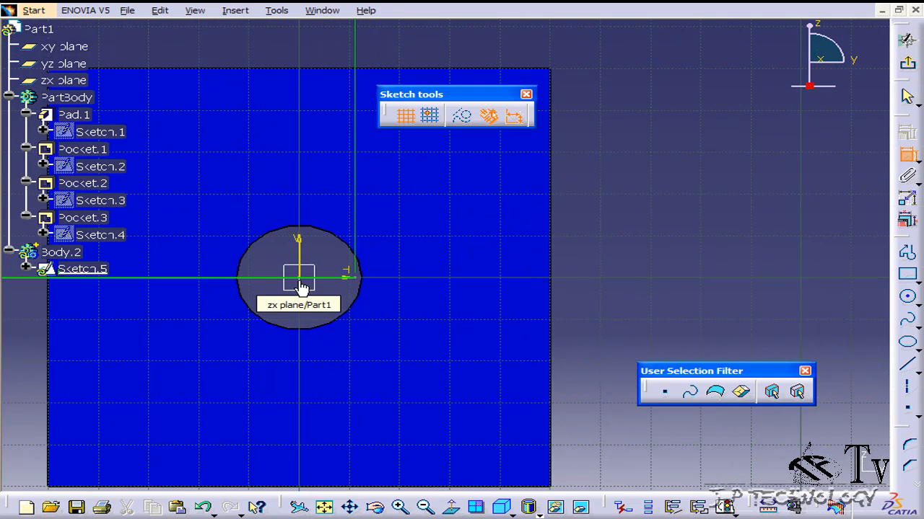
click(303, 283)
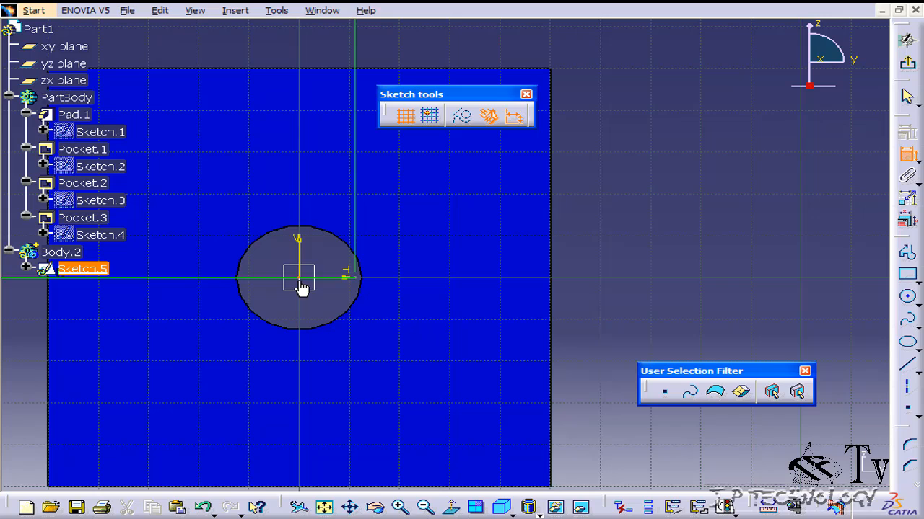
click(360, 285)
double_click(638, 258)
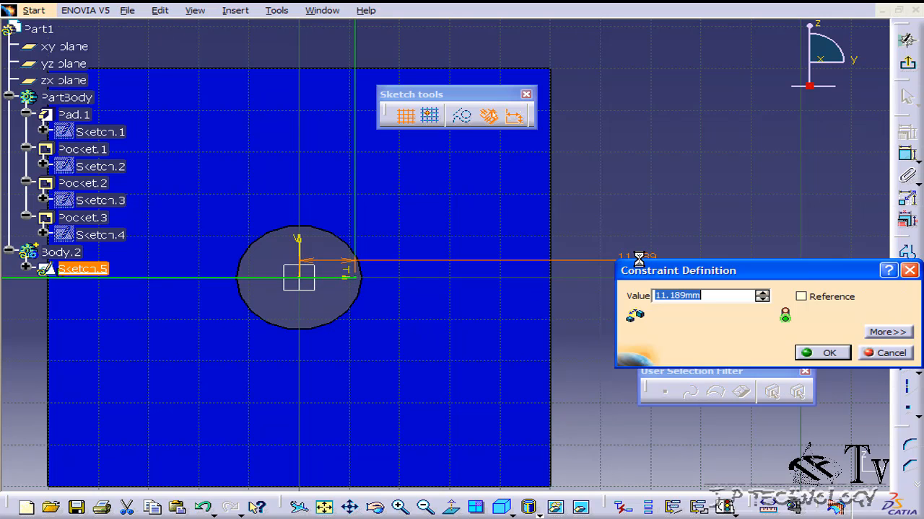
text(60)
key(Return)
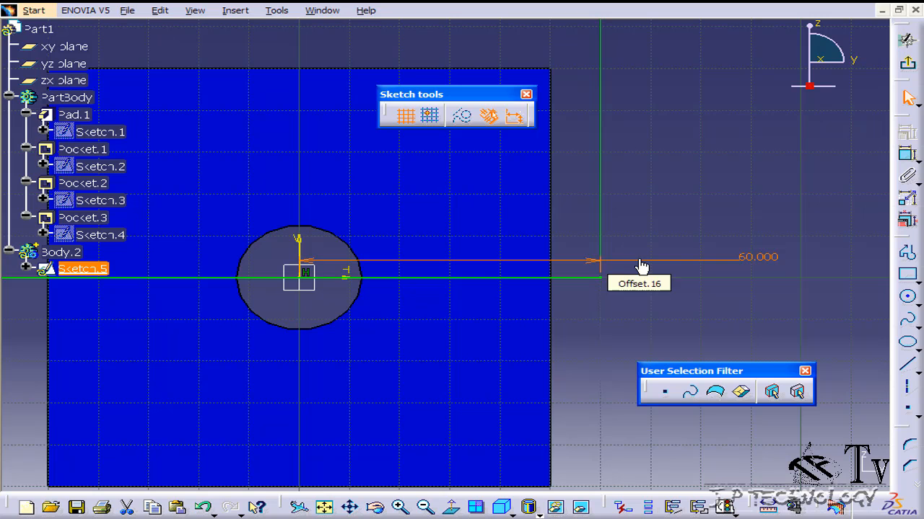
ctrl+middle_drag(732, 180, 730, 272)
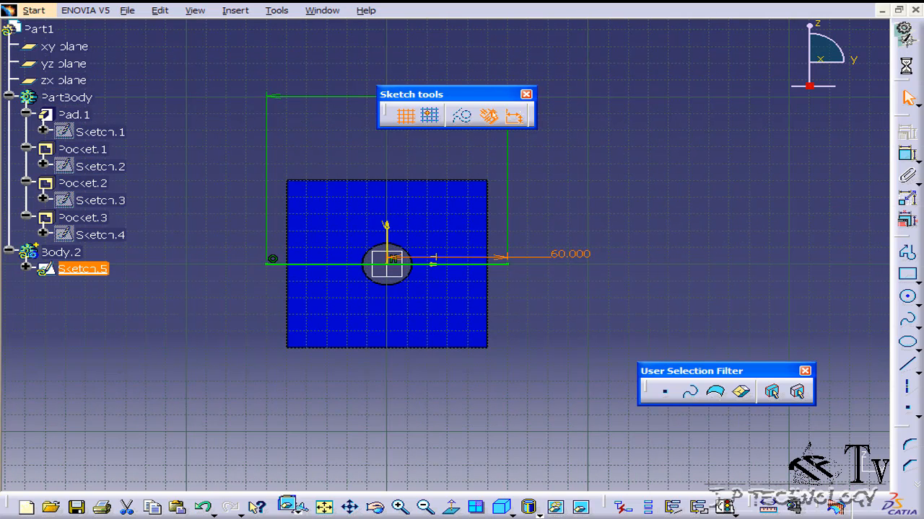
click(907, 62)
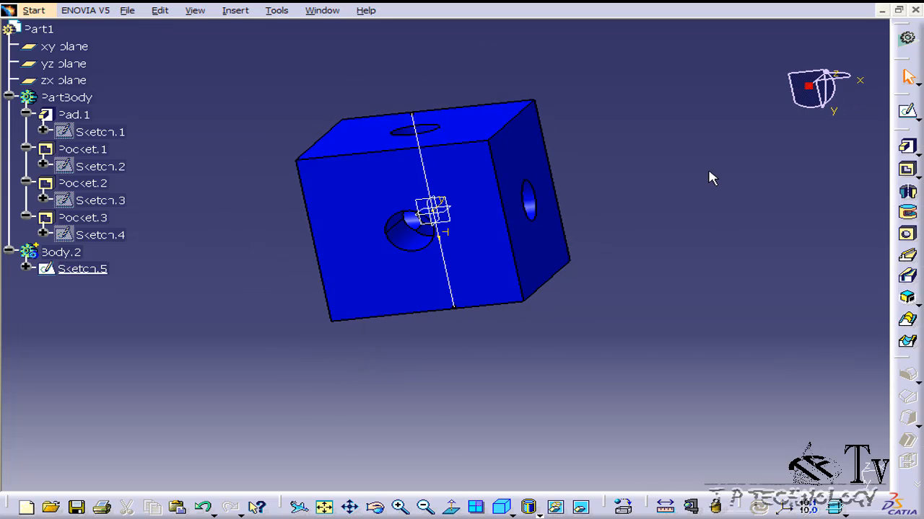
Start a new sketch on the yz plane in Body.2 and project the existing horizontal line into it
double_click(63, 252)
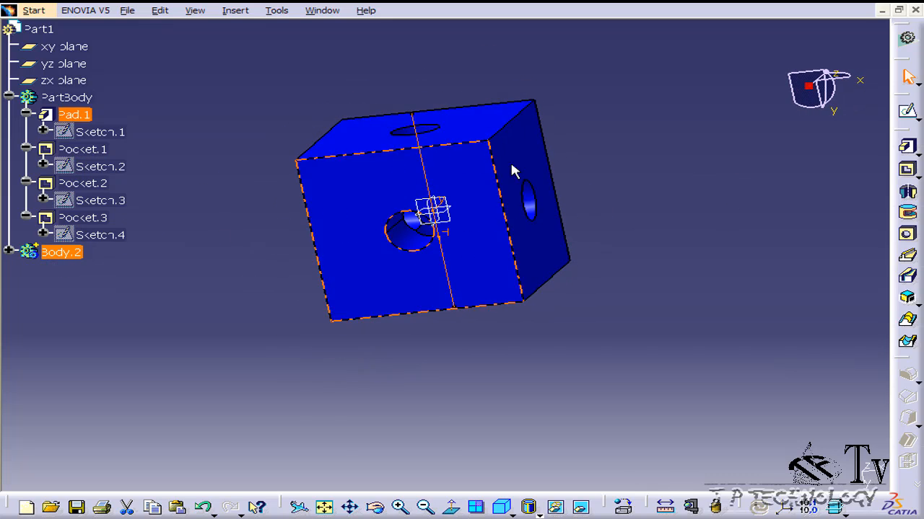
click(911, 114)
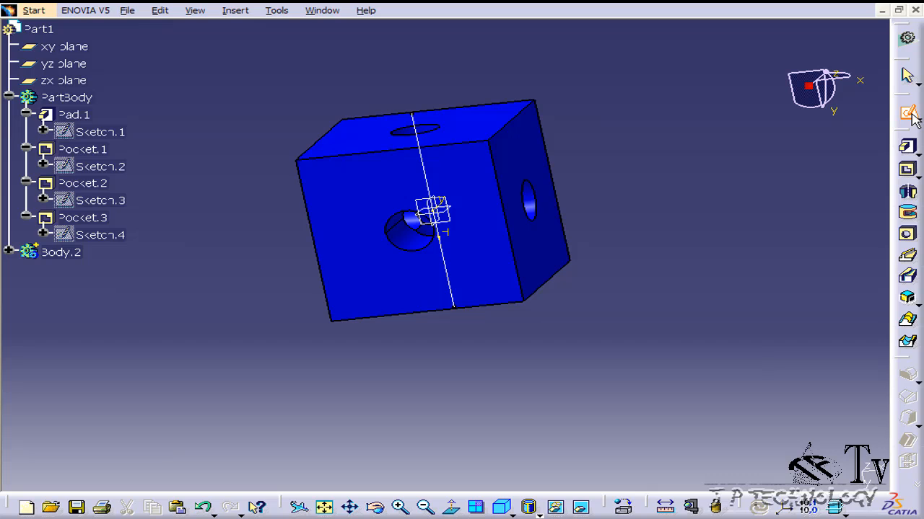
click(72, 63)
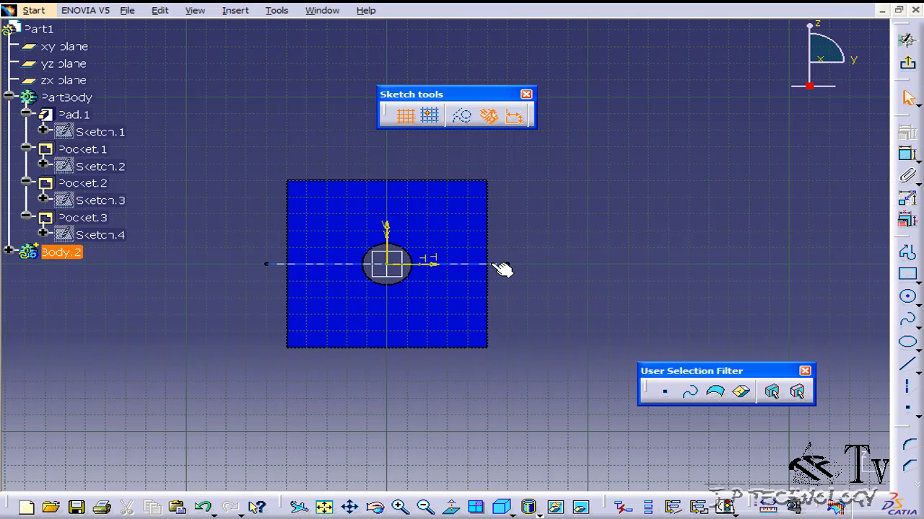
click(498, 265)
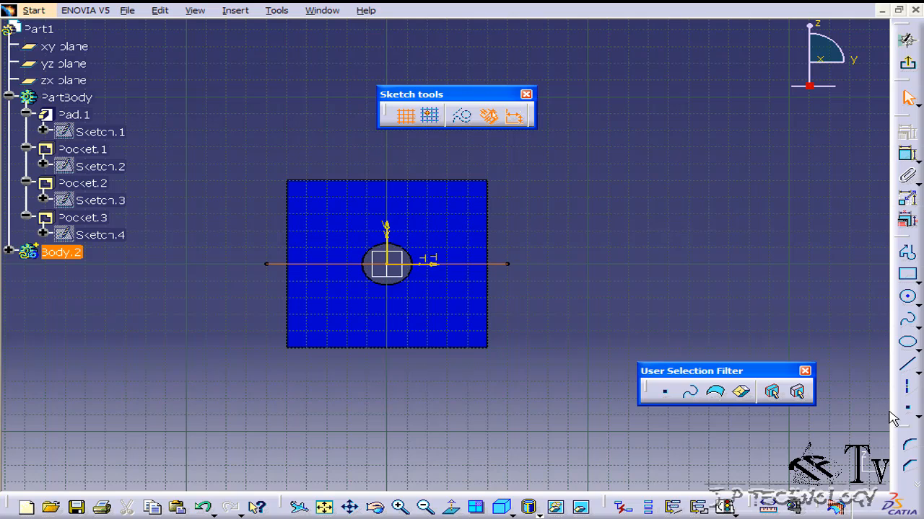
drag(901, 431, 765, 171)
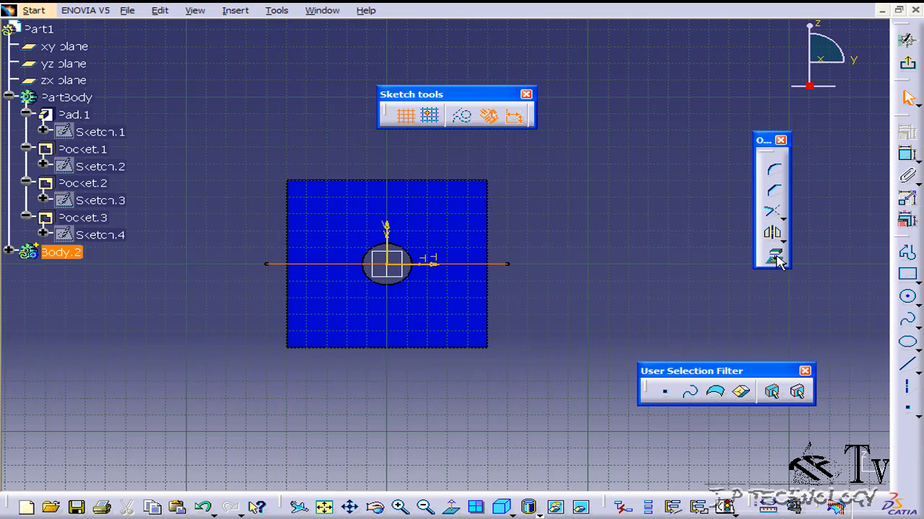
click(777, 261)
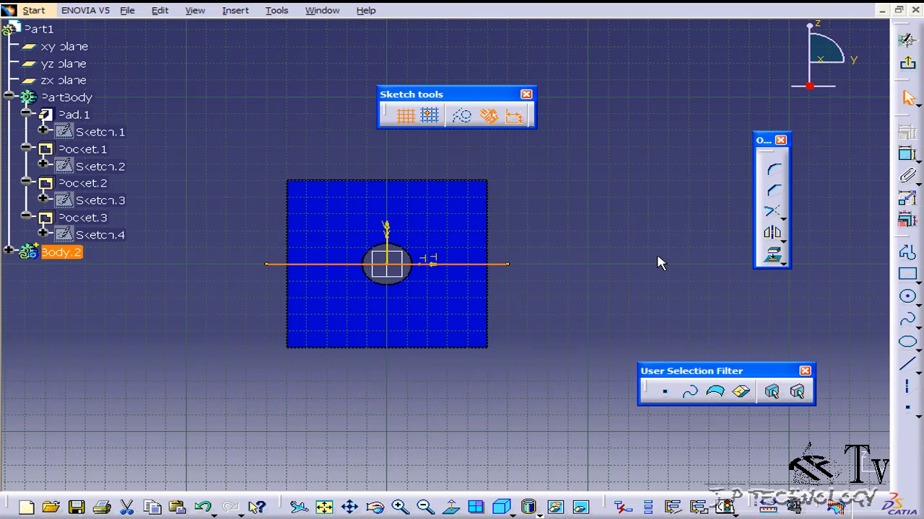
Draw a three-point arc starting with limits, about 60 mm in radius, above the projected line between its two endpoints
click(917, 301)
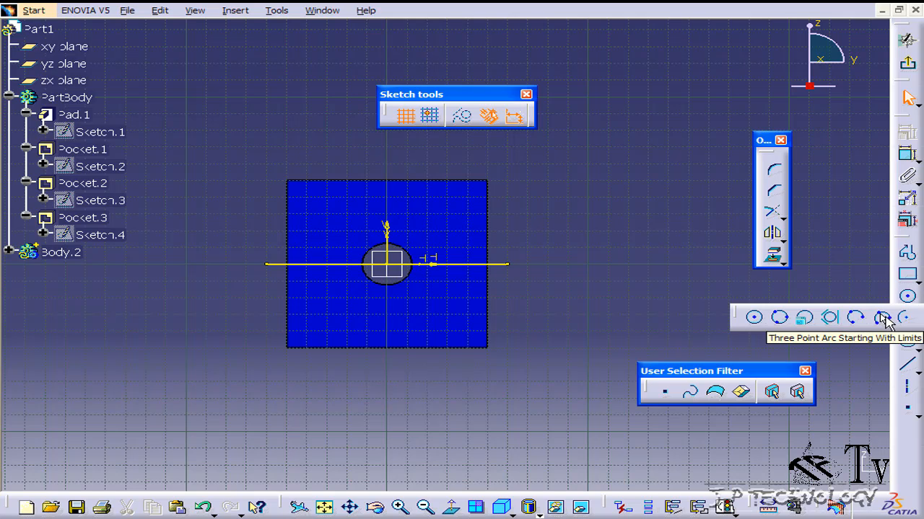
click(881, 318)
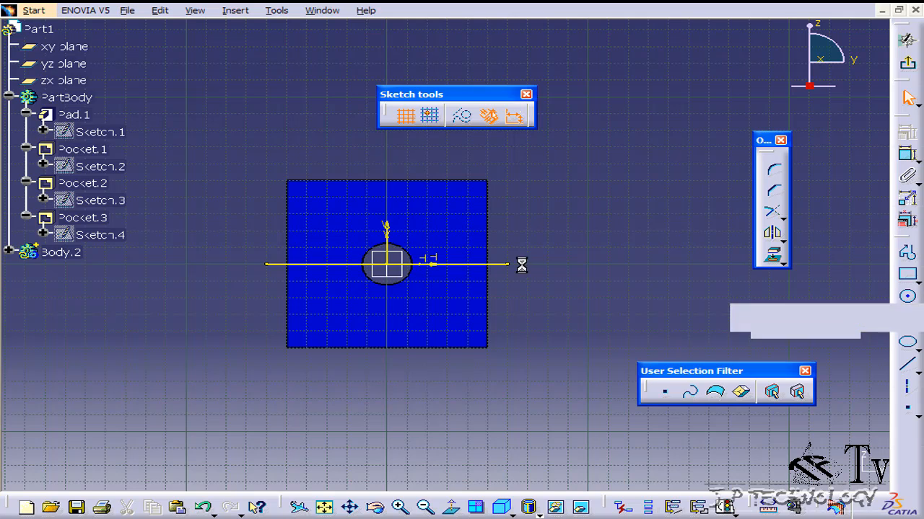
click(269, 265)
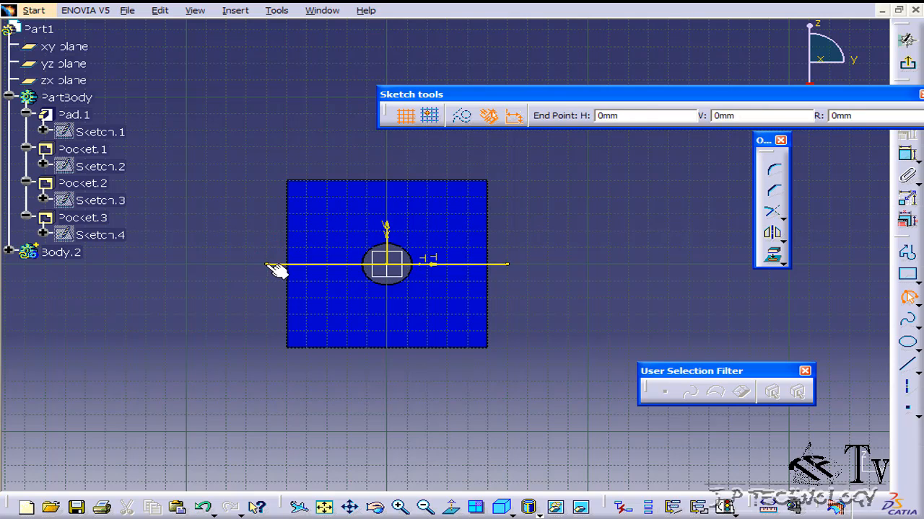
click(498, 264)
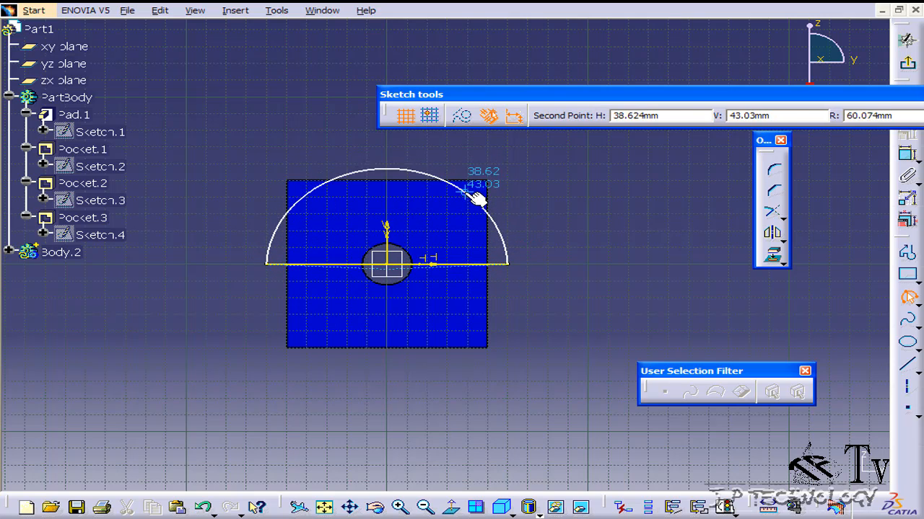
click(389, 171)
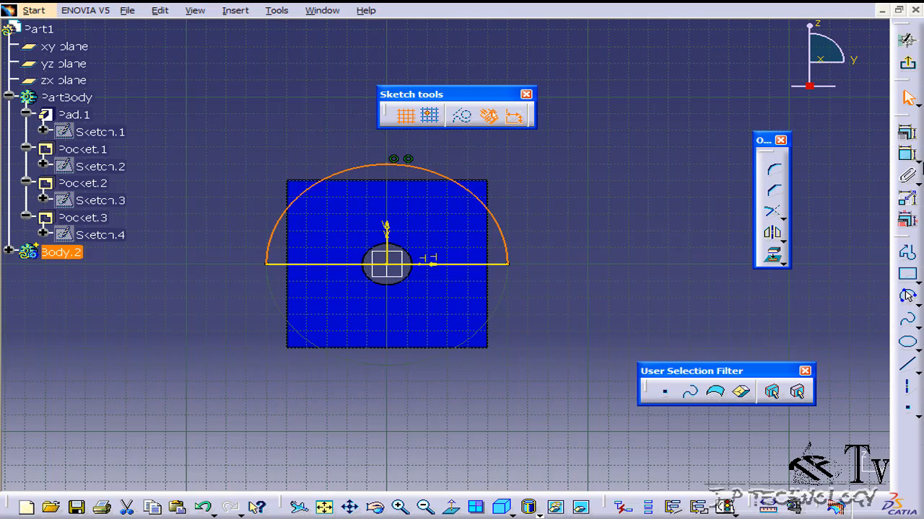
Dimension the semicircular arc with a radius of 60 mm
double_click(546, 166)
text(60.001mm)
key(Return)
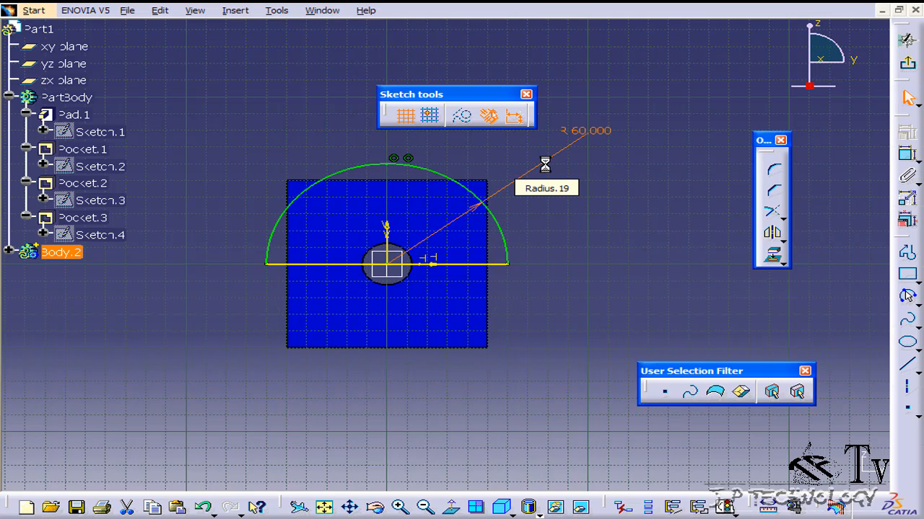
Convert the projected horizontal line to a construction element and exit the sketch
click(481, 265)
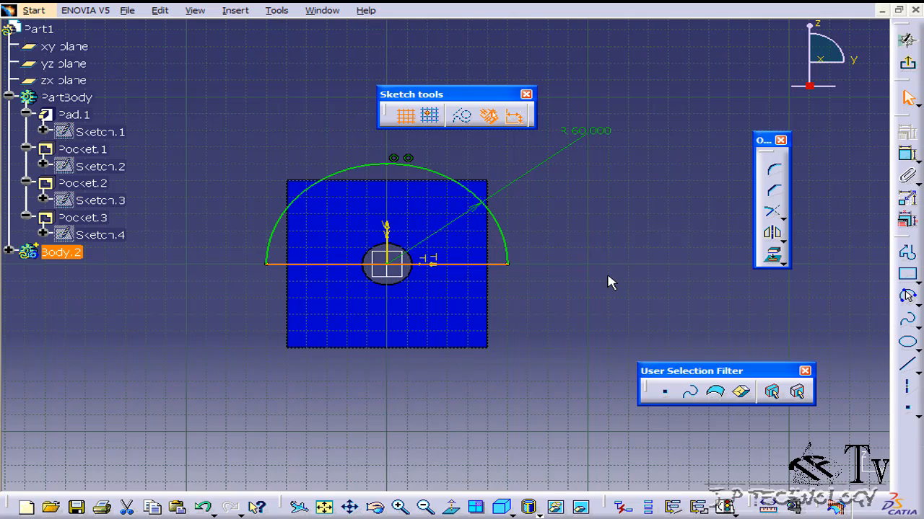
click(463, 116)
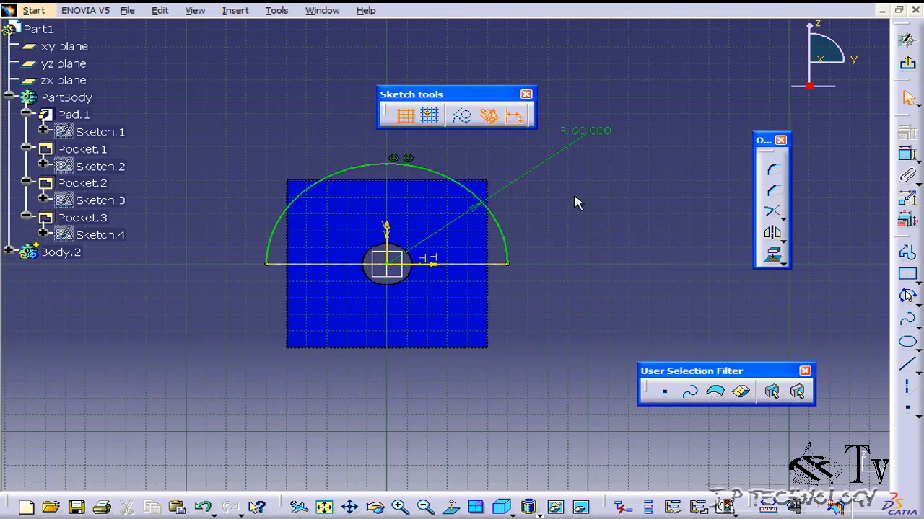
click(908, 67)
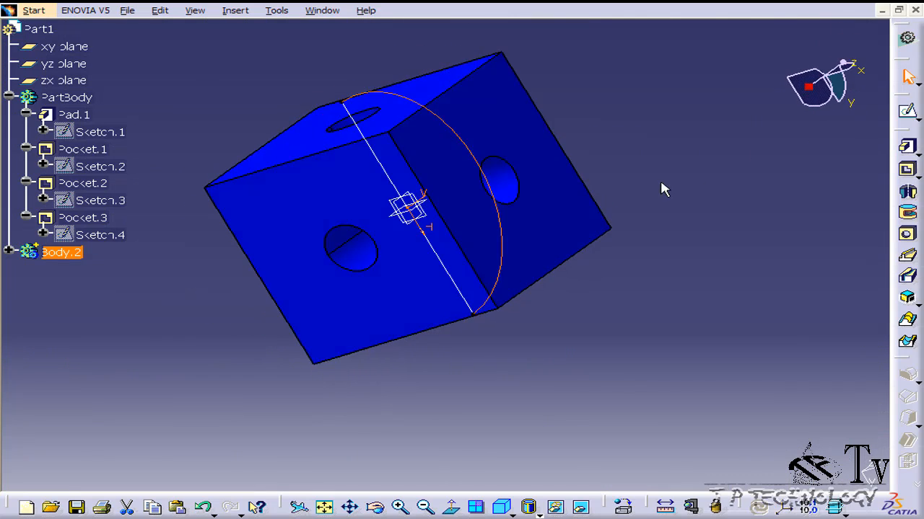
Create a 360° Shaft from the semicircle sketch, using the straight line of Sketch.5 as the axis
click(287, 78)
mouse_move(289, 83)
middle_down()
mouse_move(296, 127)
mouse_move(430, 154)
mouse_move(598, 148)
mouse_move(282, 109)
mouse_move(322, 200)
mouse_move(592, 261)
middle_up()
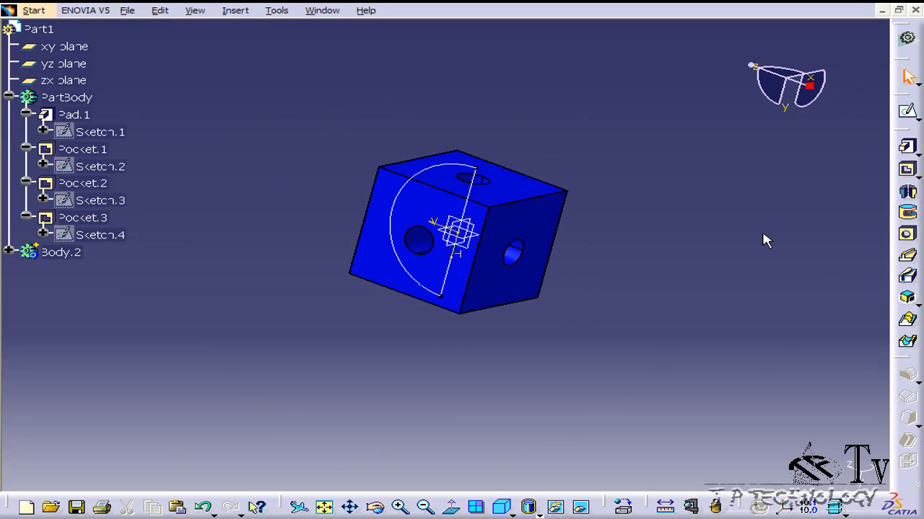
click(908, 195)
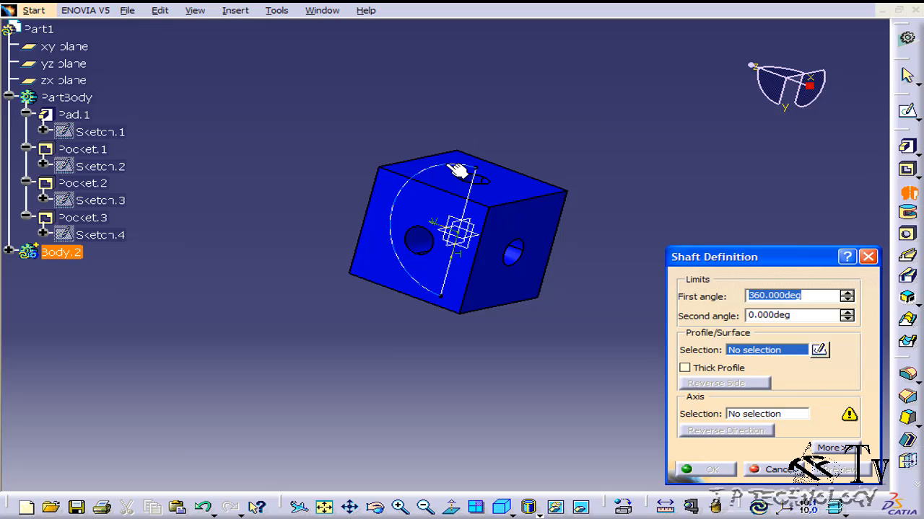
click(446, 167)
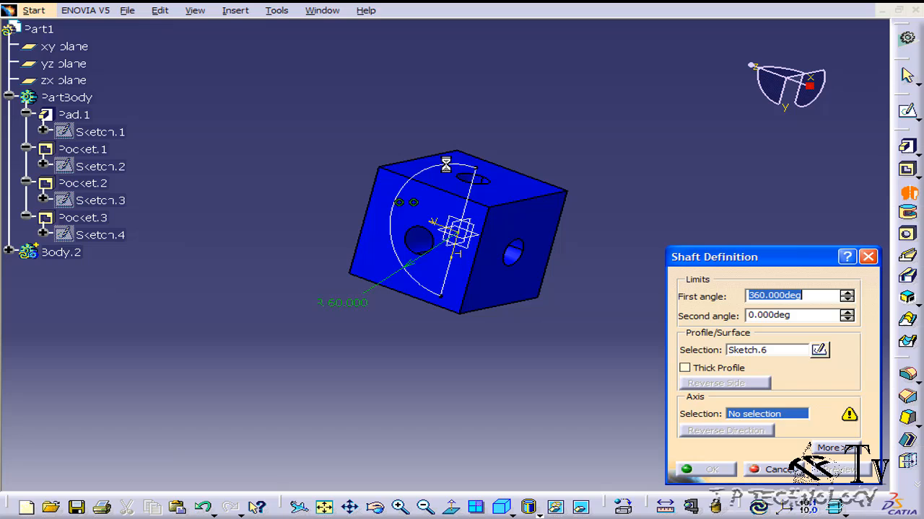
click(481, 192)
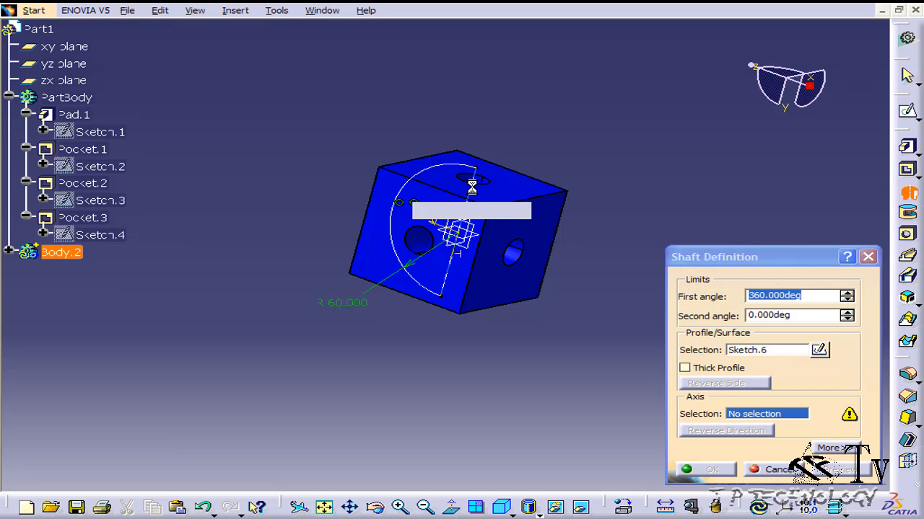
middle_drag(361, 139, 411, 358)
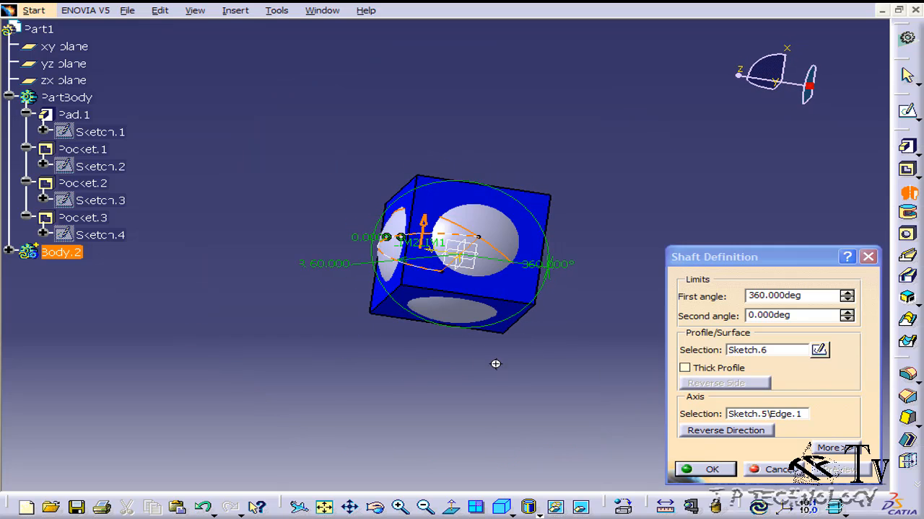
middle_drag(494, 365, 289, 177)
middle_drag(433, 274, 640, 318)
middle_drag(417, 347, 617, 351)
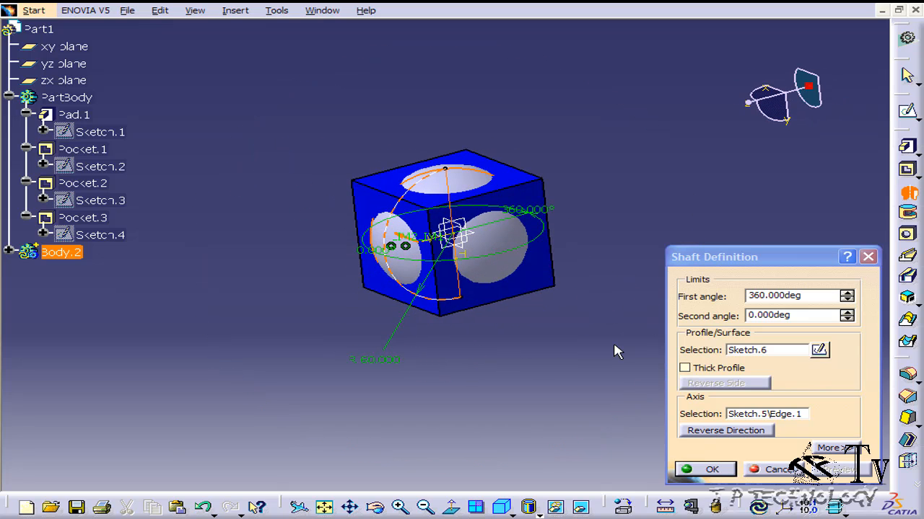
click(705, 470)
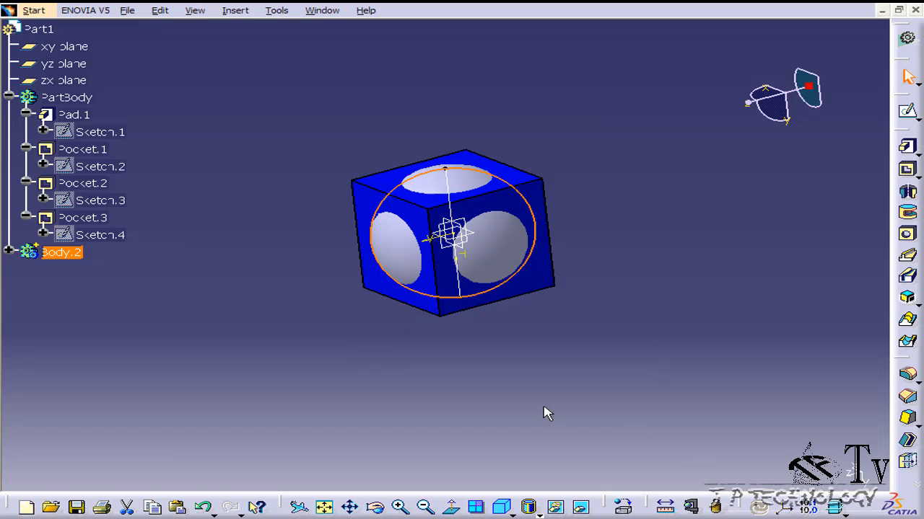
Expand Body.2 in the specification tree and set the body's fill color to red
click(8, 251)
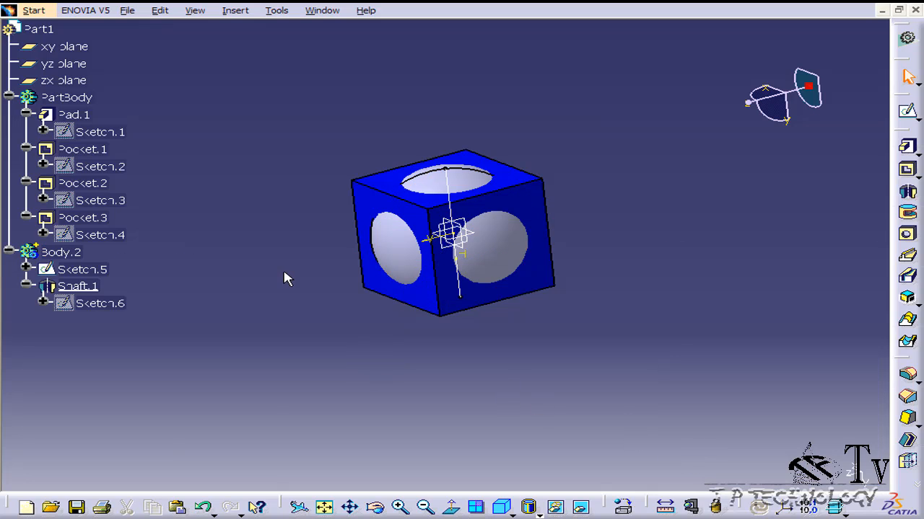
middle_drag(285, 279, 402, 313)
click(58, 252)
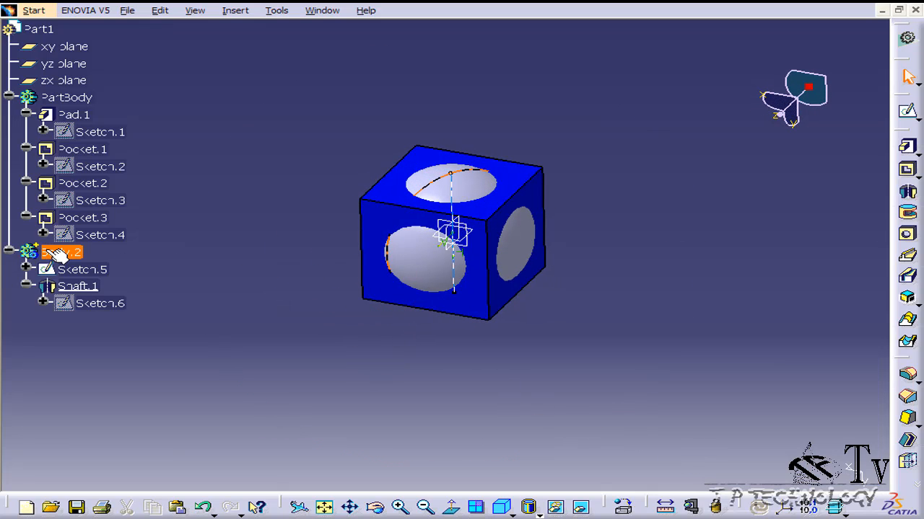
click(65, 114)
click(67, 97)
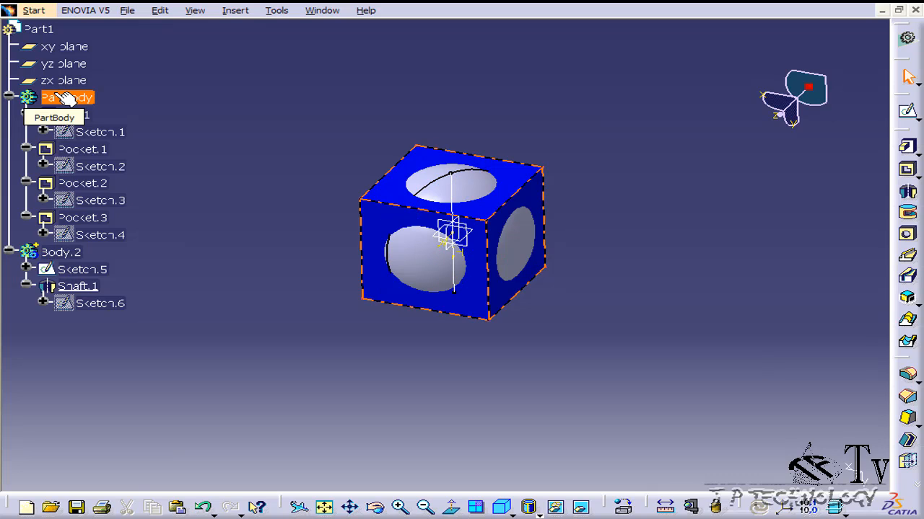
click(83, 217)
click(61, 252)
right_click(52, 251)
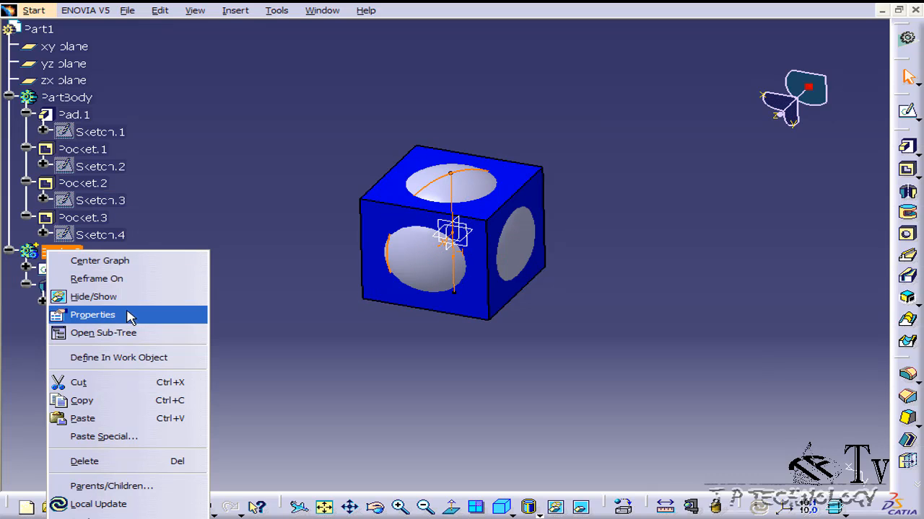
click(121, 314)
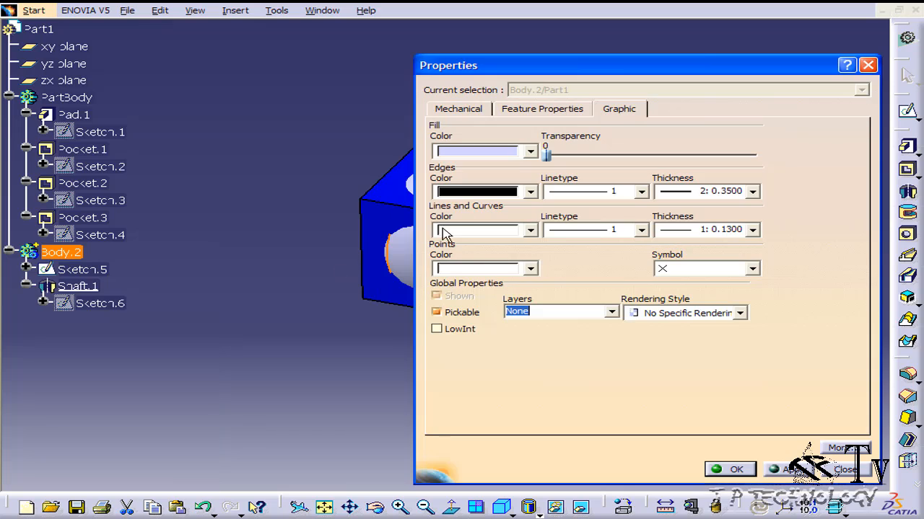
click(523, 154)
click(518, 213)
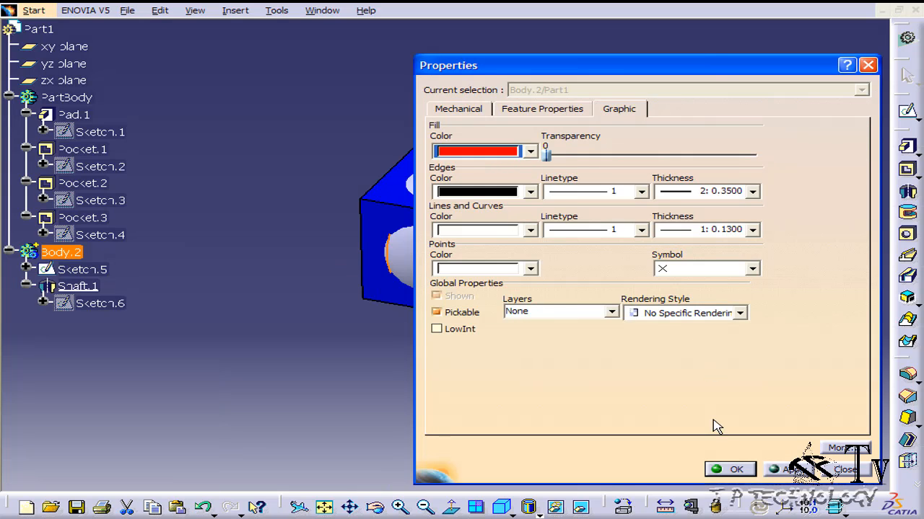
click(728, 469)
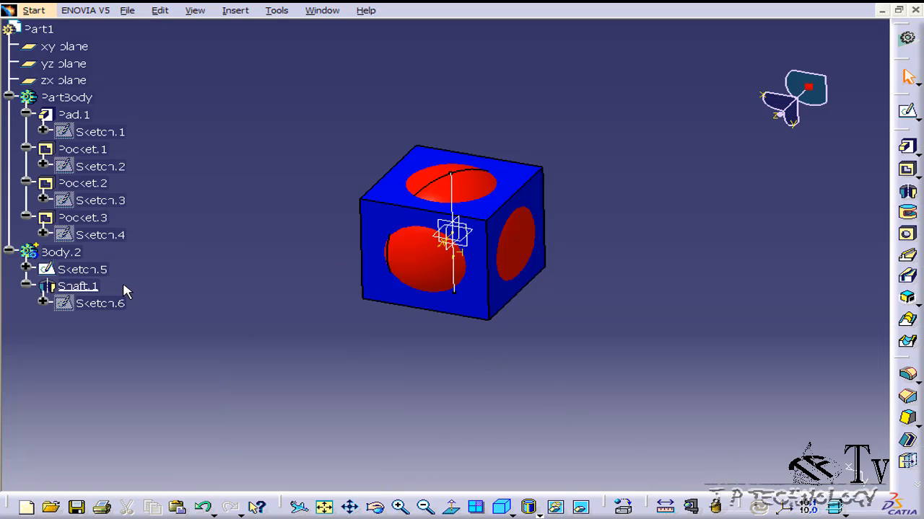
Hide Sketch.5, the axis line sketch in Body.2
click(112, 303)
click(101, 271)
right_click(80, 271)
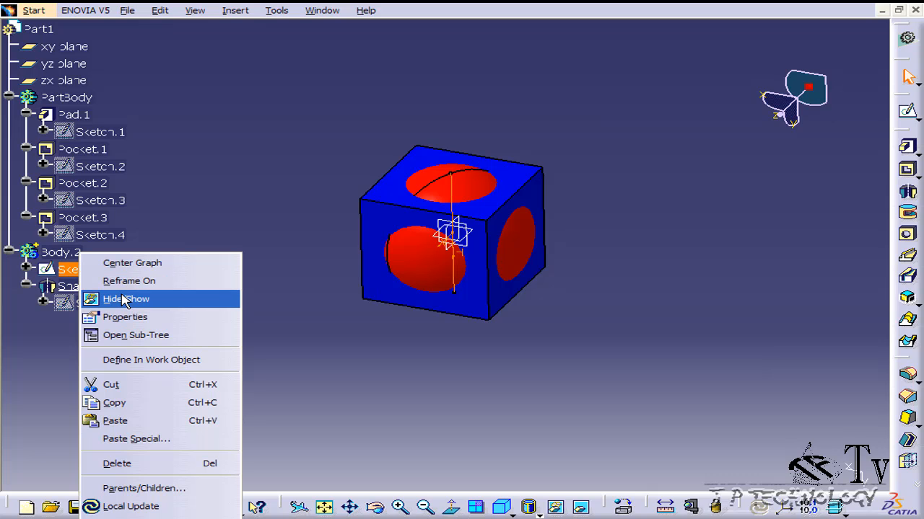
click(125, 298)
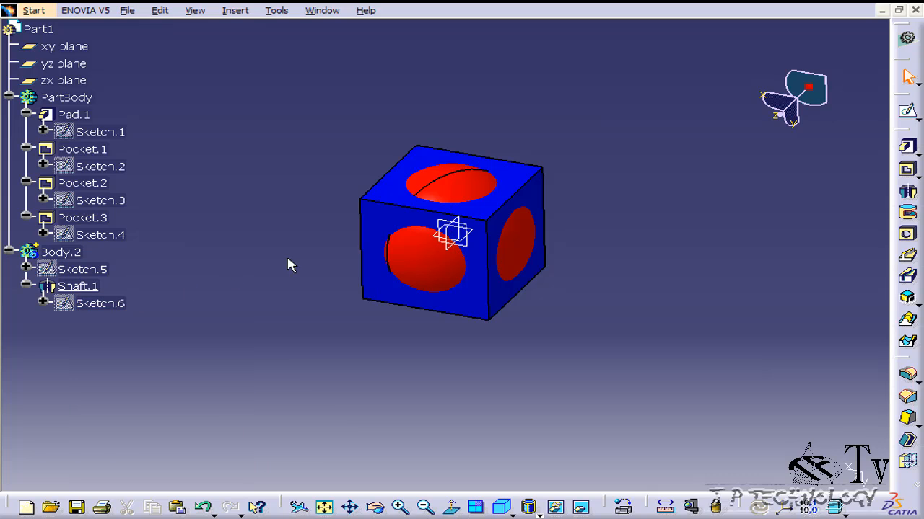
Hide the xy, yz and zx reference planes
right_click(72, 48)
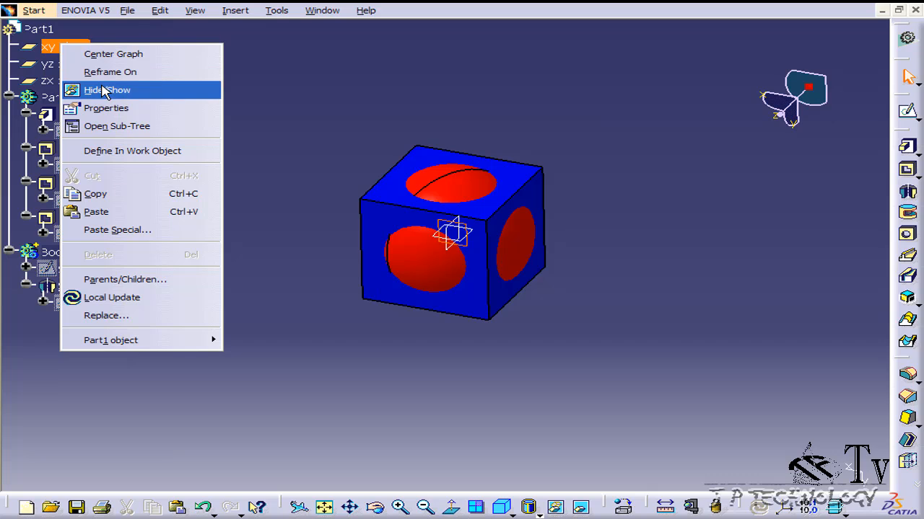
click(105, 90)
right_click(80, 65)
click(105, 108)
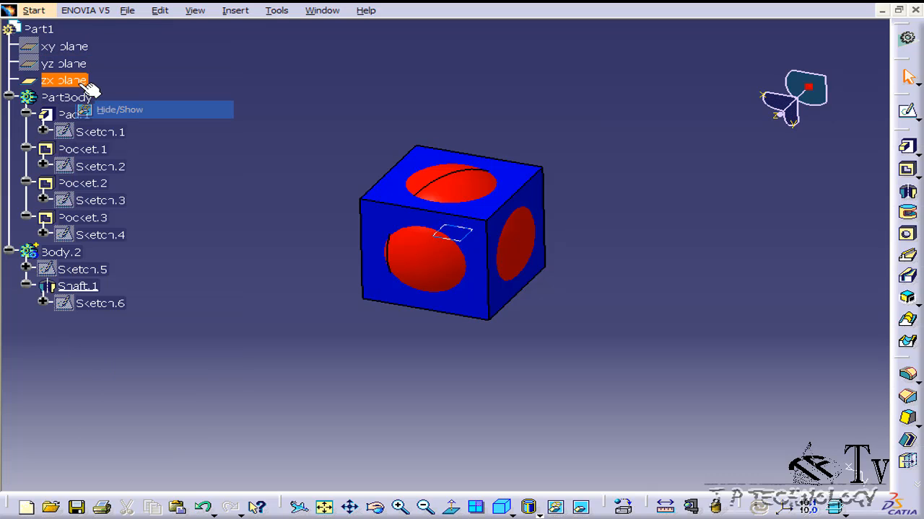
right_click(85, 82)
click(121, 127)
middle_drag(289, 315, 530, 368)
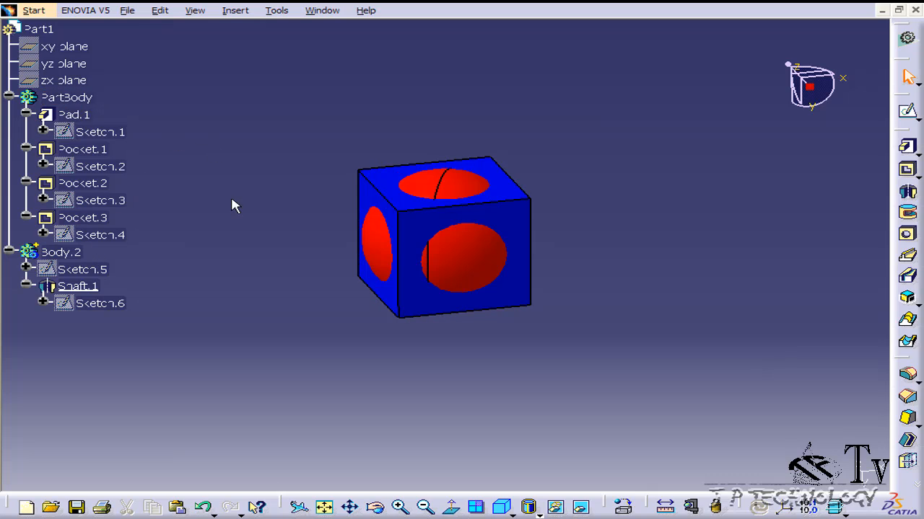
Hide Body.2 to view the cube with its holes alone, and show the body again
right_click(61, 253)
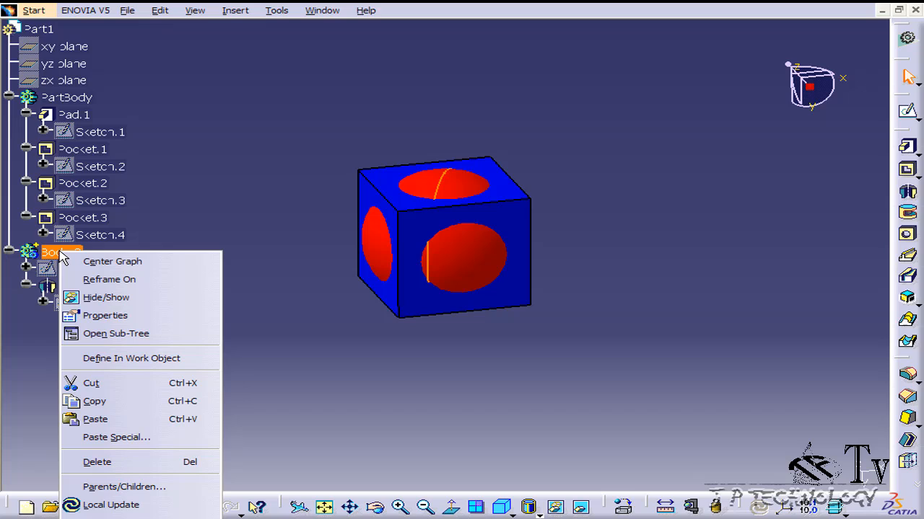
click(112, 300)
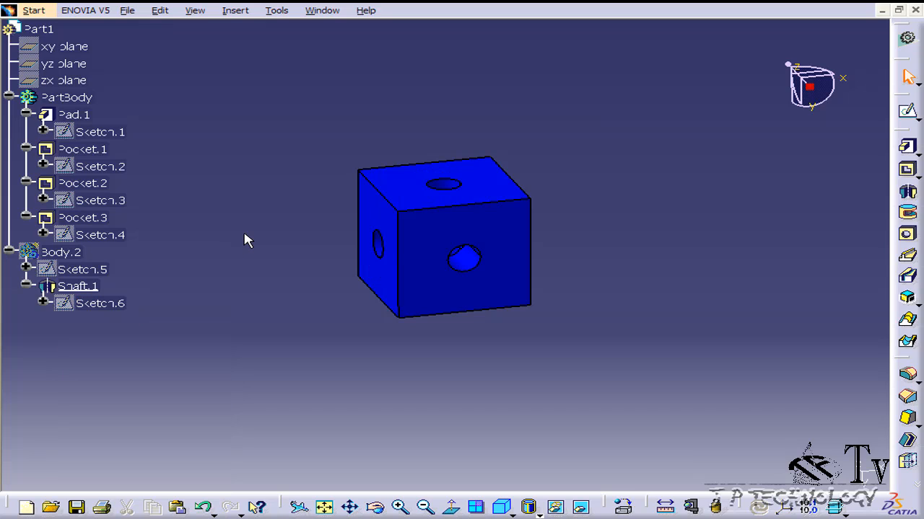
right_click(58, 252)
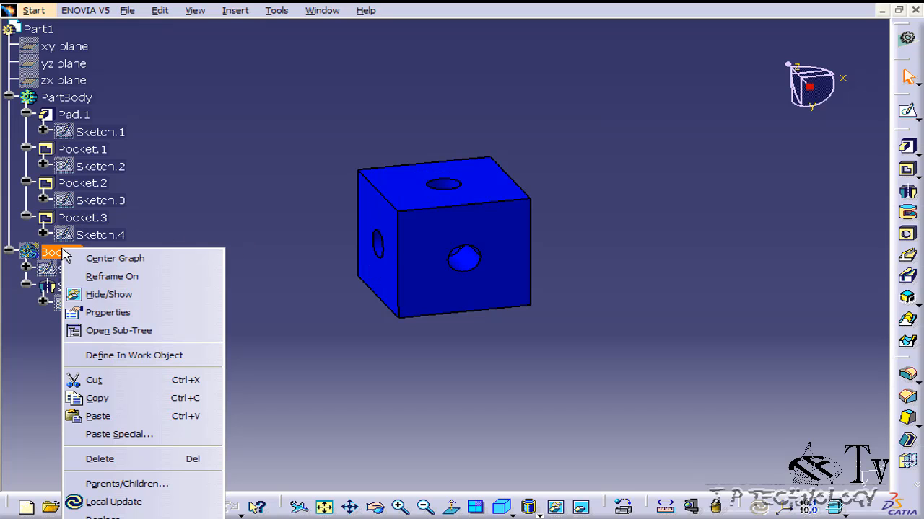
click(84, 292)
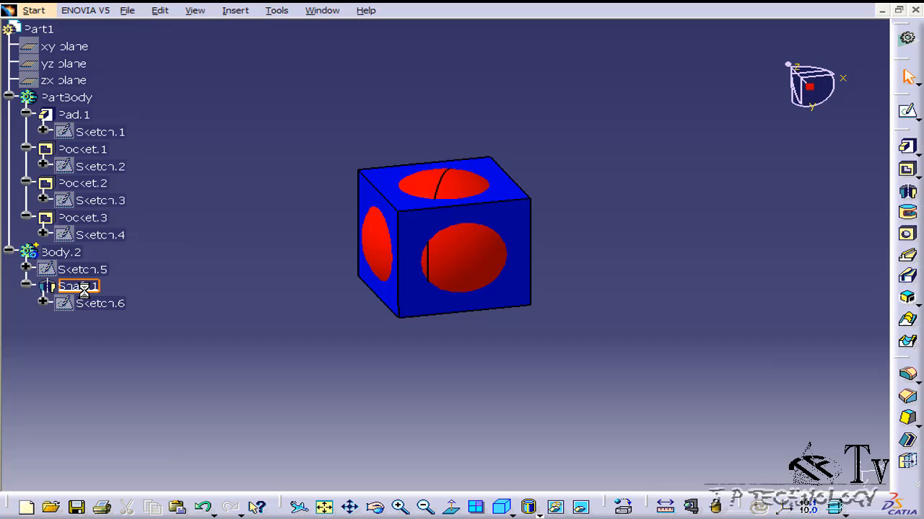
Hide PartBody to view the sphere alone, show it again and inspect both bodies together
right_click(83, 101)
click(124, 144)
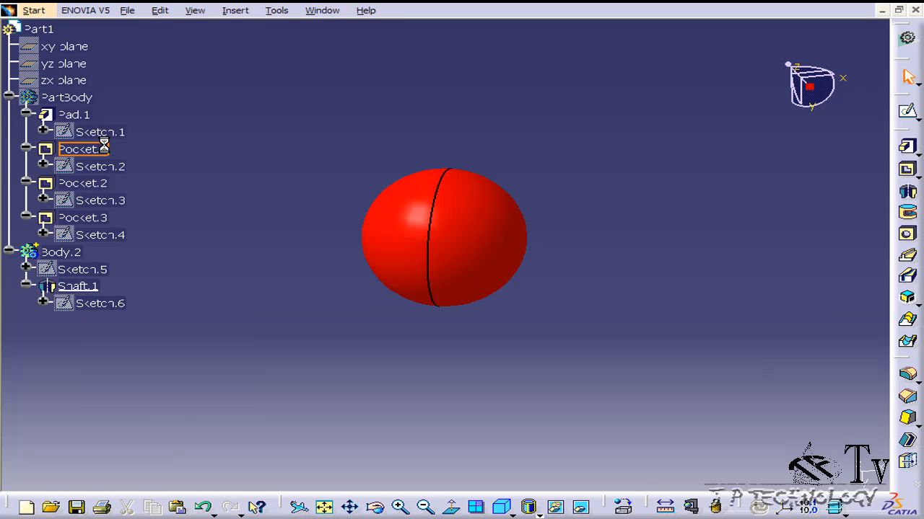
right_click(79, 98)
click(112, 144)
middle_drag(209, 189, 273, 227)
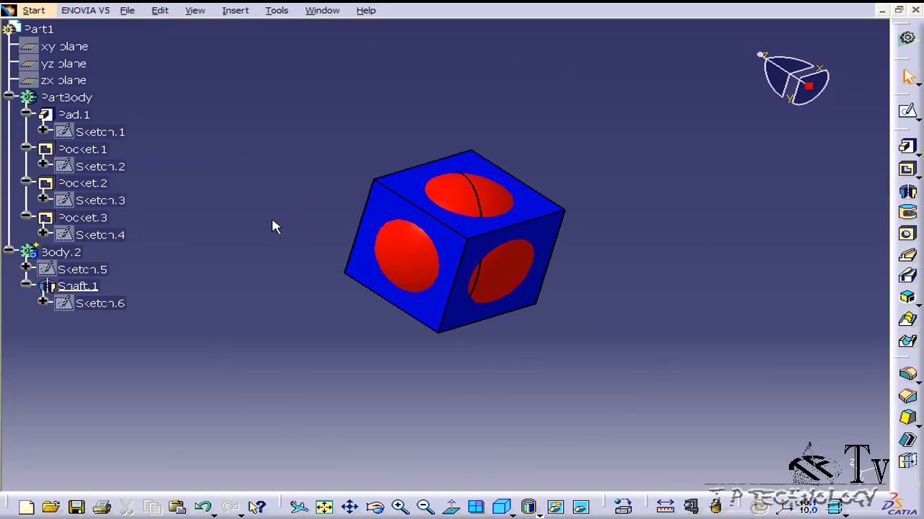